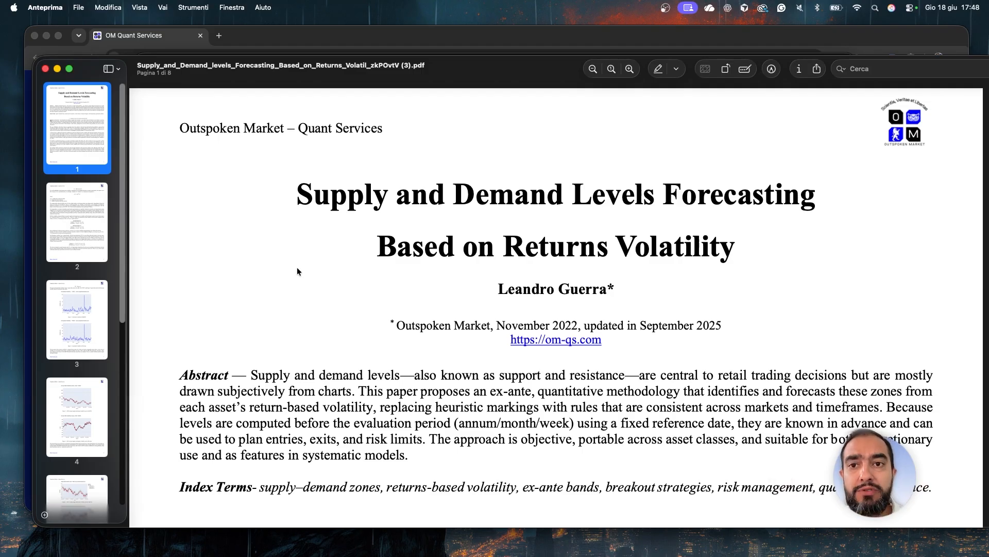
Step: Skim the Supply and Demand Levels Forecasting paper from its title page through the methodology to the weekly volatility zone figures
key(super+Tab)
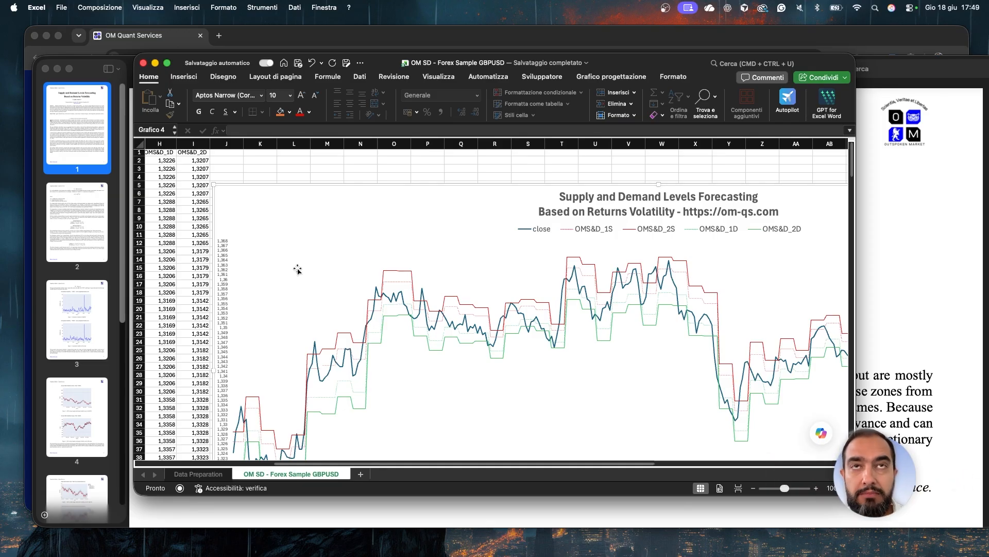
click(948, 223)
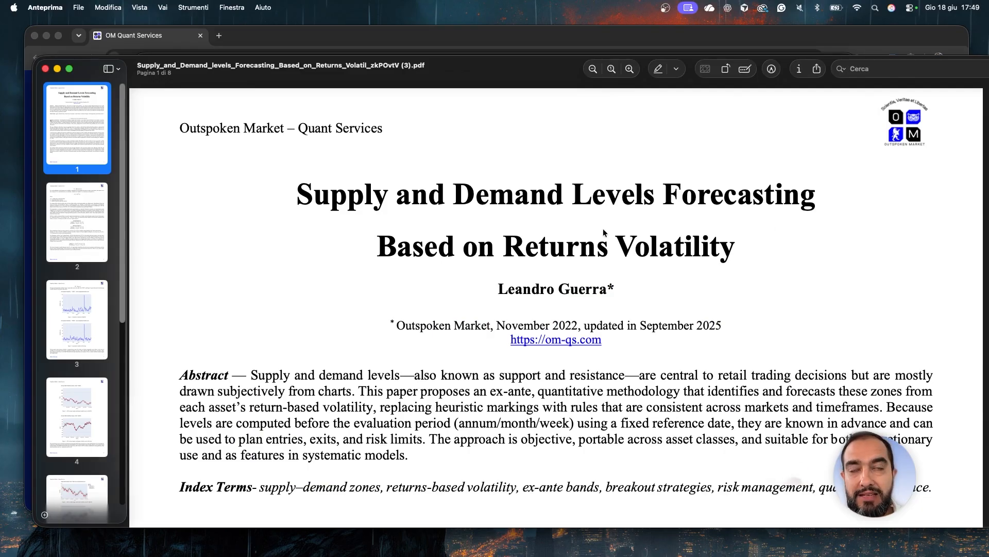
scroll(604, 232, down, 3)
scroll(603, 228, up, 3)
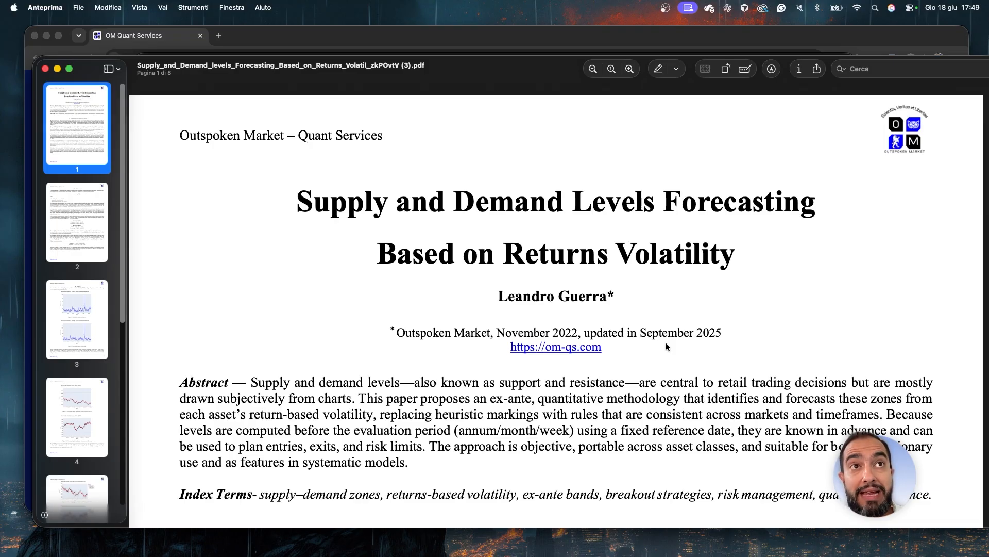
scroll(666, 342, down, 20)
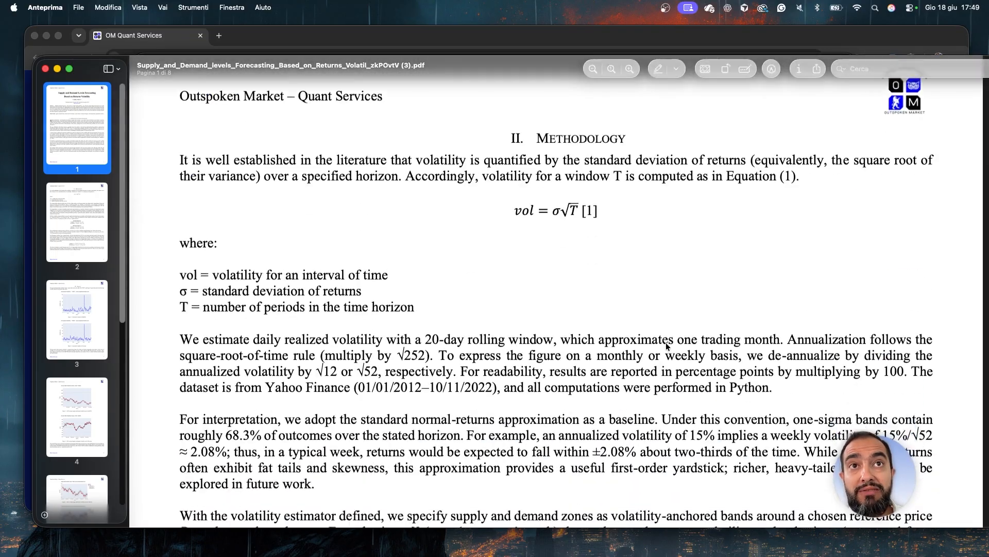
scroll(666, 343, down, 20)
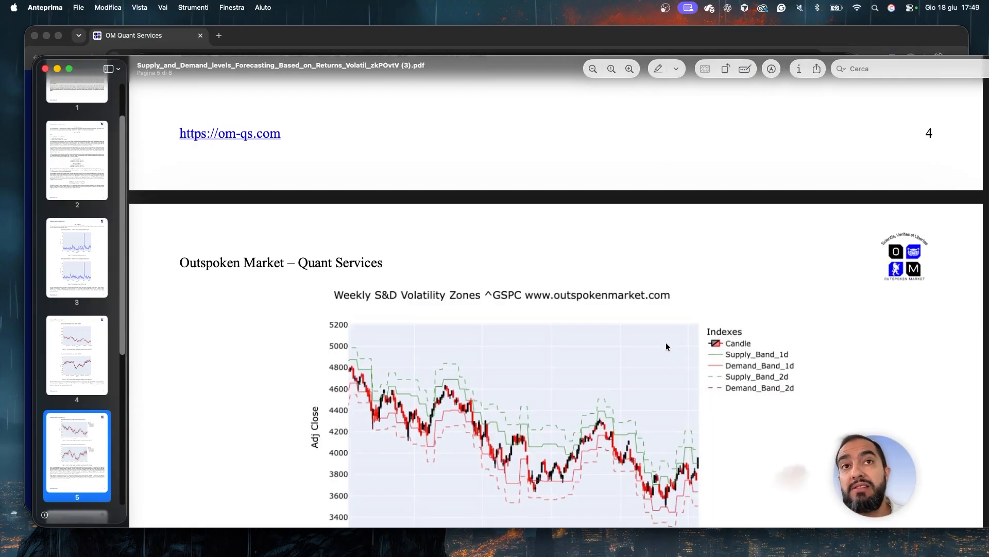
scroll(666, 342, down, 5)
scroll(666, 345, down, 20)
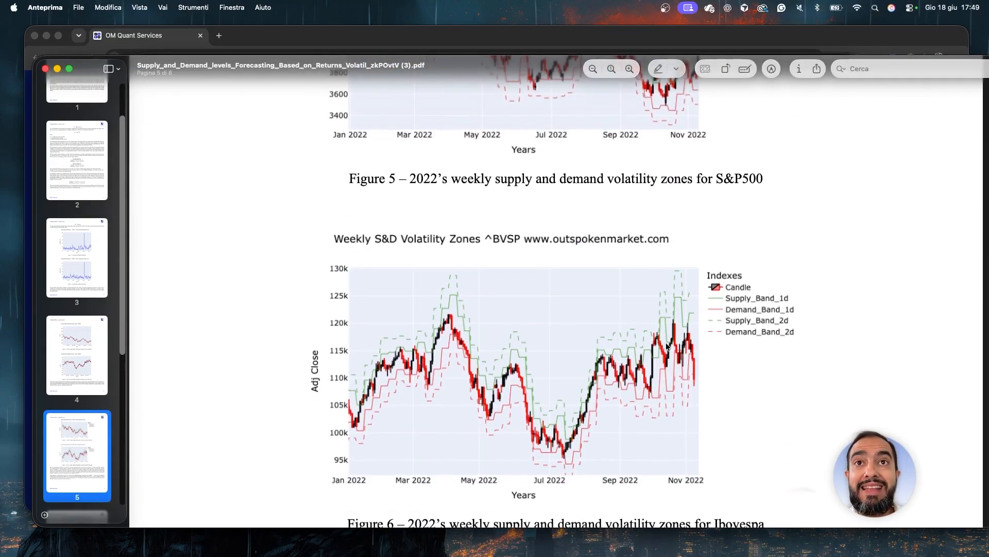
scroll(666, 346, down, 5)
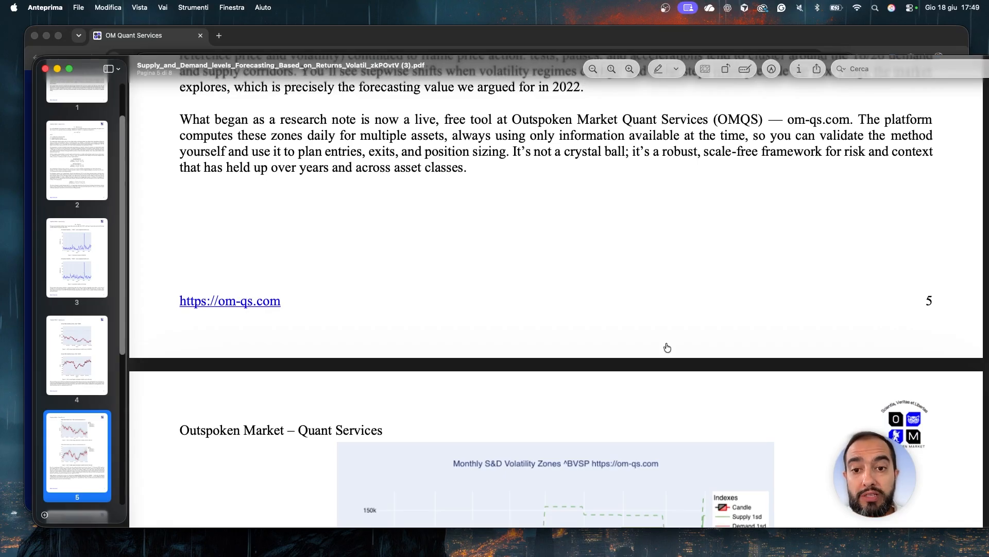
Step: View the MSFT and BTCUSDT charts on om-qs.com in Chrome and return to the first page of the paper in Preview
key(super+Tab)
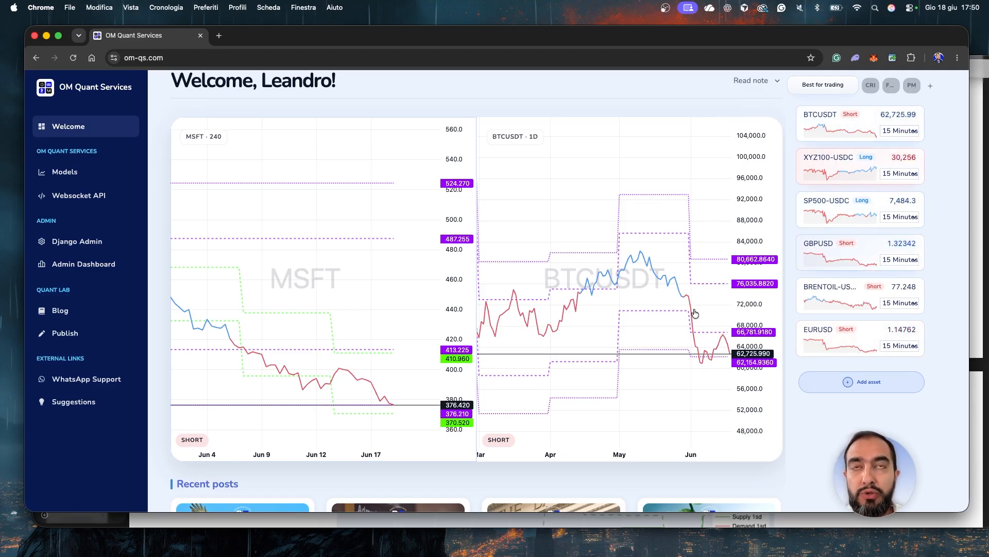
key(super+Tab)
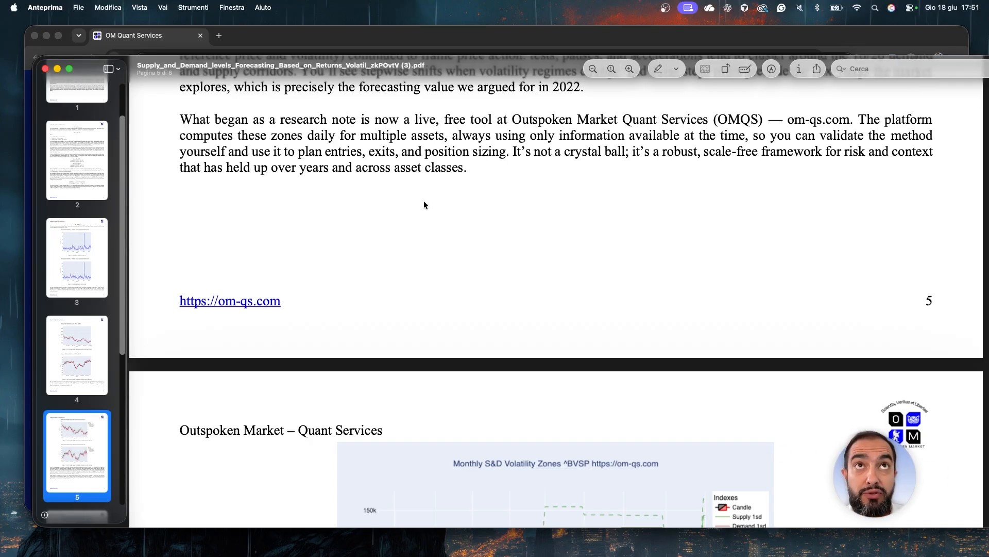
scroll(424, 205, up, 15)
scroll(424, 205, up, 20)
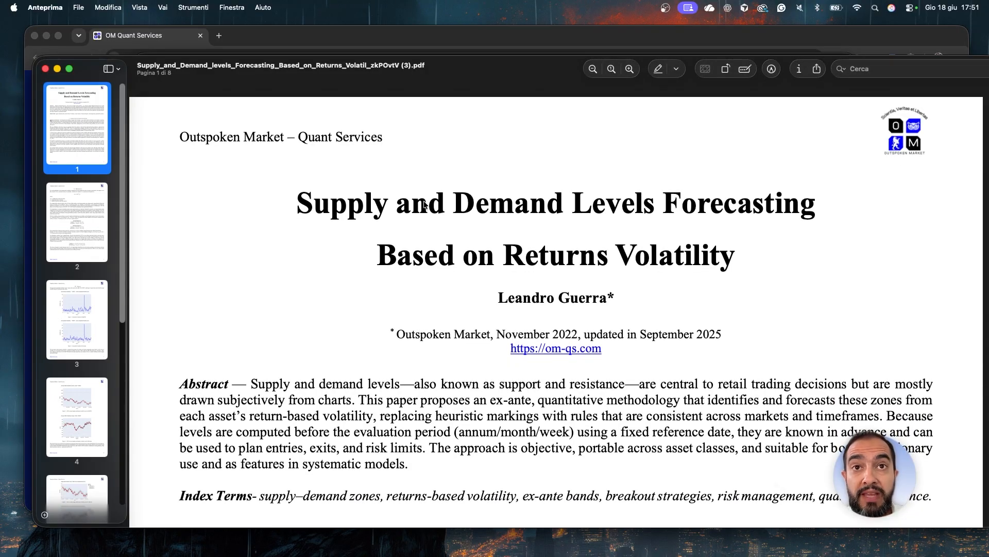
Step: Switch to the OM SD - Forex Sample GBPUSD workbook in Excel and show its Data Preparation sheet
key(ctrl+Up)
click(642, 262)
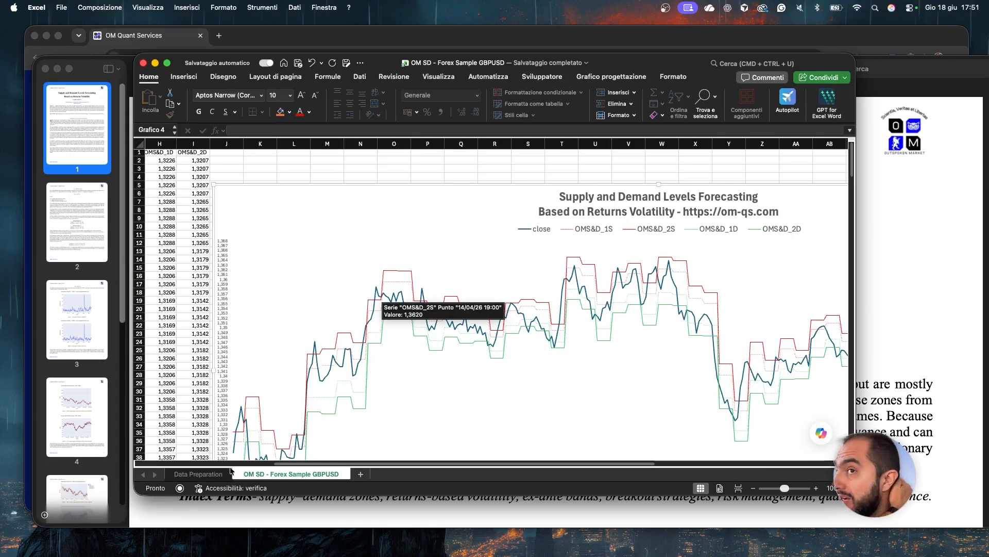
click(198, 473)
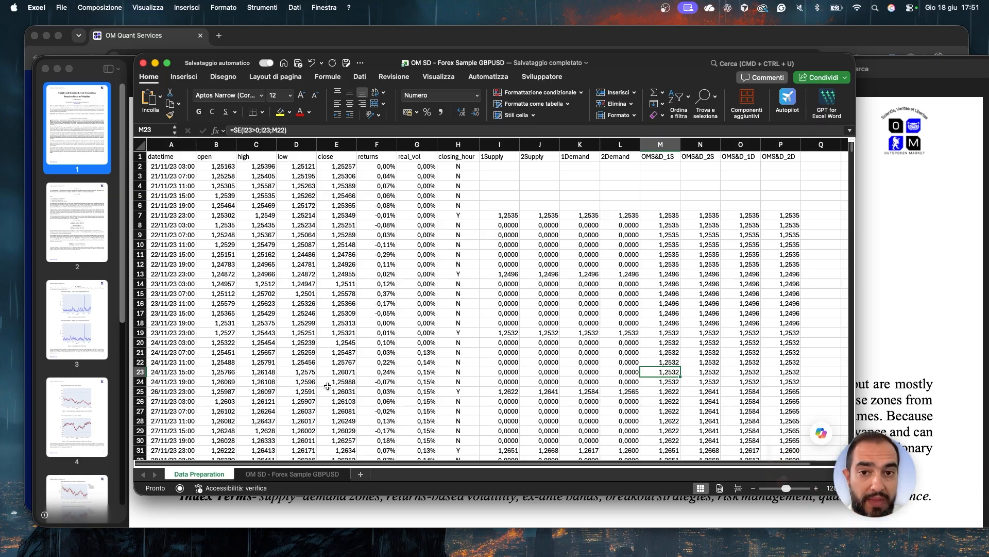
click(98, 156)
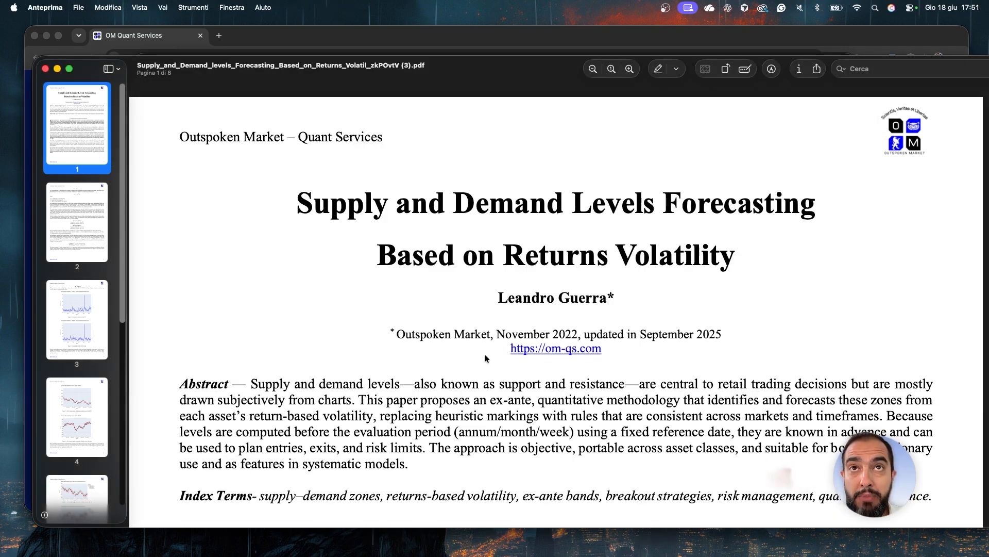
key(super+Tab)
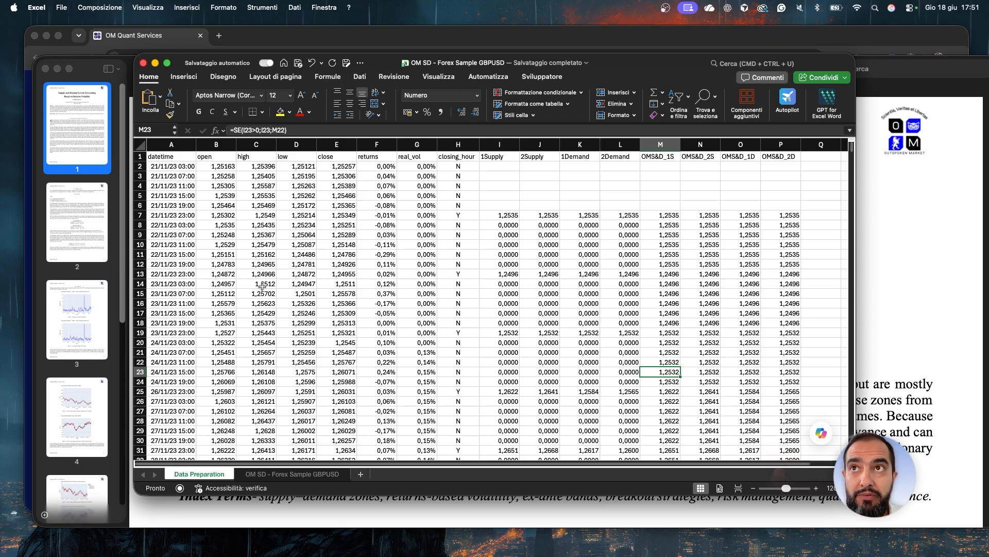
Step: Walk through the datetime entries from cell A21 down to A27 to examine the spacing of the price bars
click(189, 353)
key(Down)
key(Down)
key(Down)
key(Down)
key(Down)
key(Down)
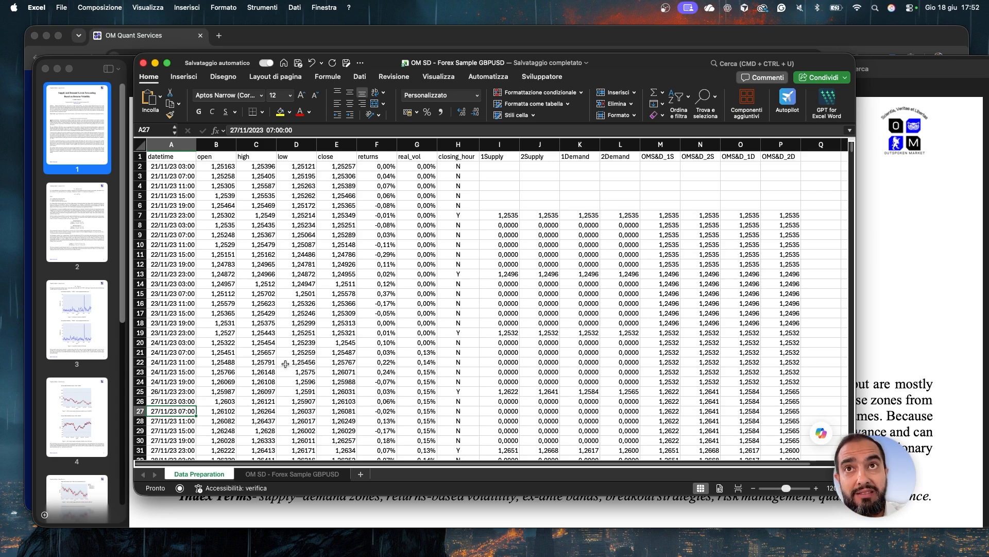
Step: Skim the paper in Preview down to the end of page 5 and view the live charts on om-qs.com in Chrome
click(81, 232)
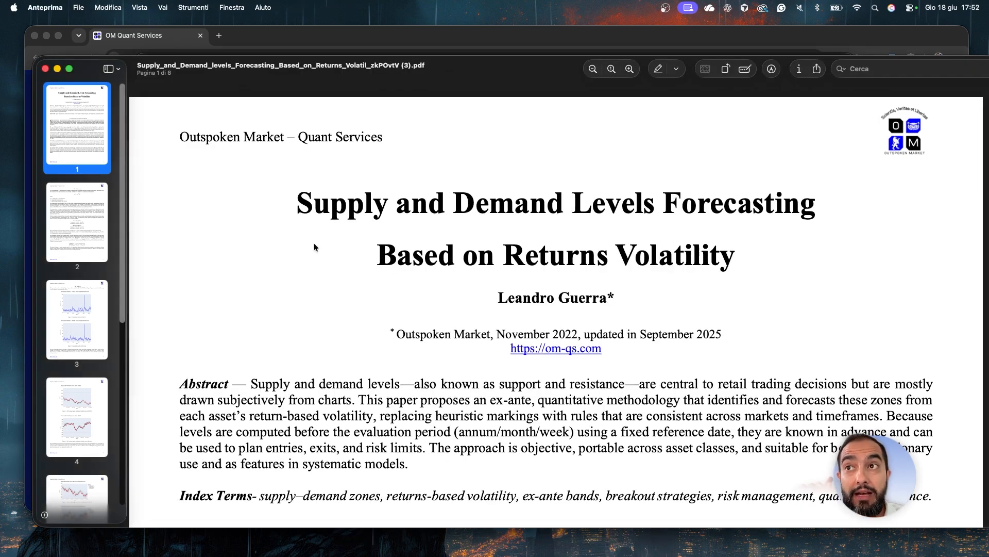
scroll(342, 254, down, 20)
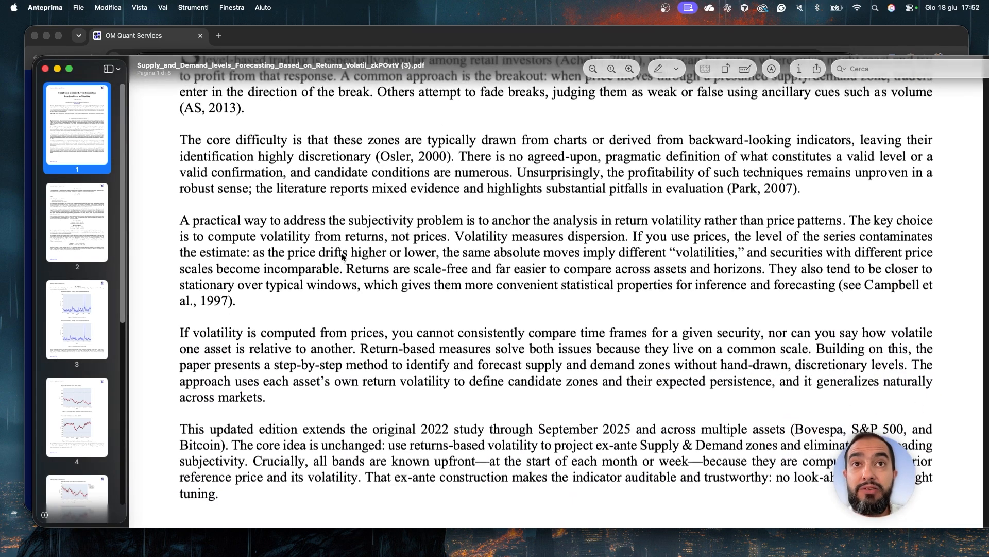
scroll(342, 254, down, 20)
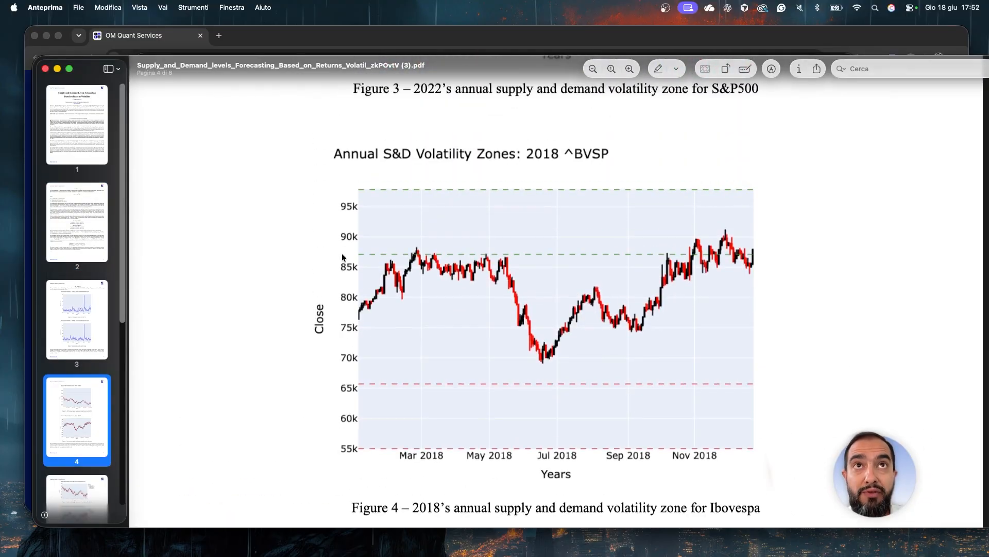
scroll(343, 257, down, 20)
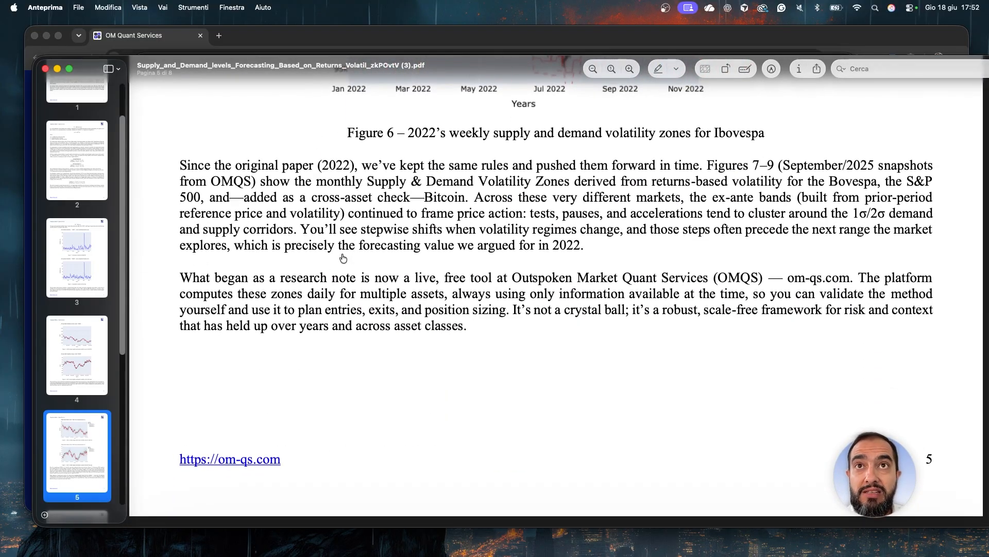
key(super+Tab)
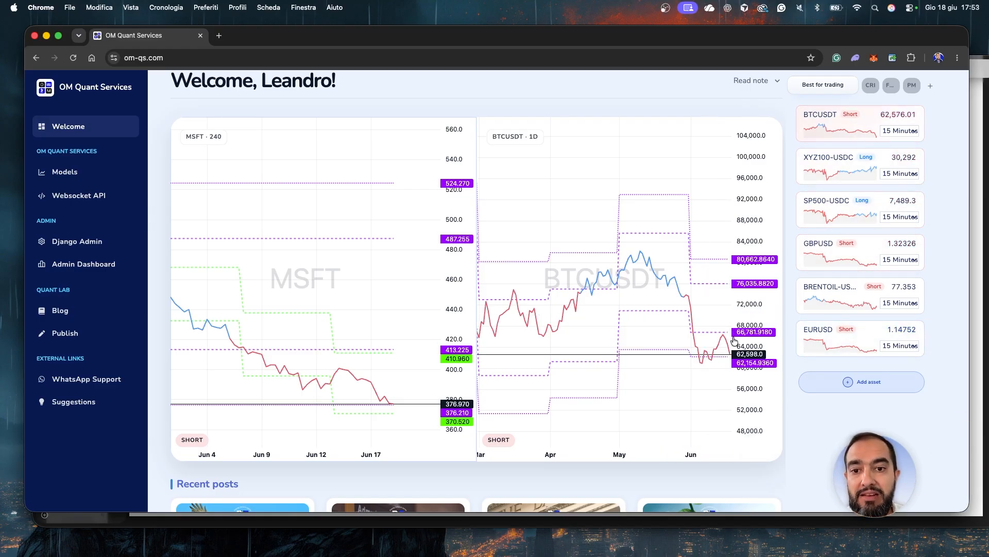
Step: Switch to Excel and examine the day's last bar in row 13 and the next day's bars in A14:A18
key(super+Tab)
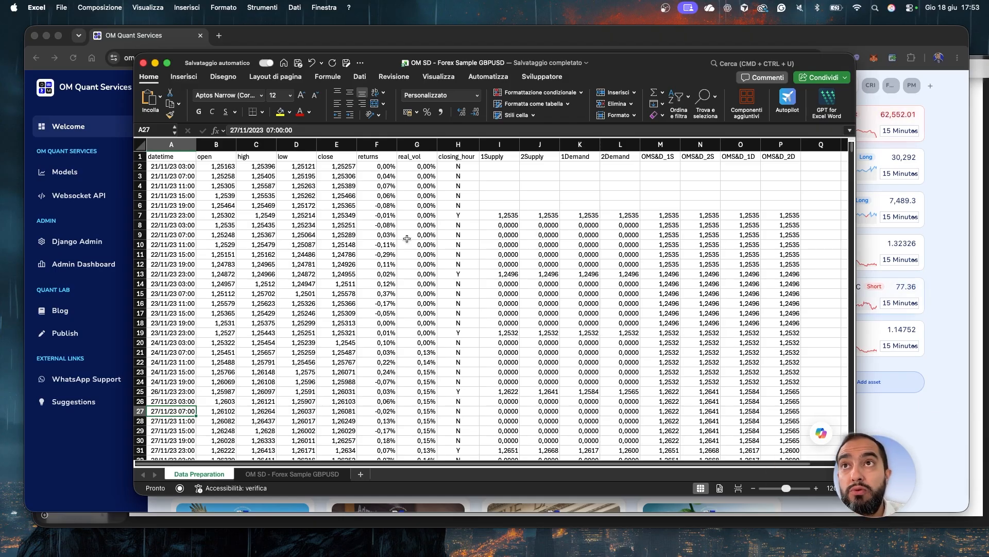
click(191, 274)
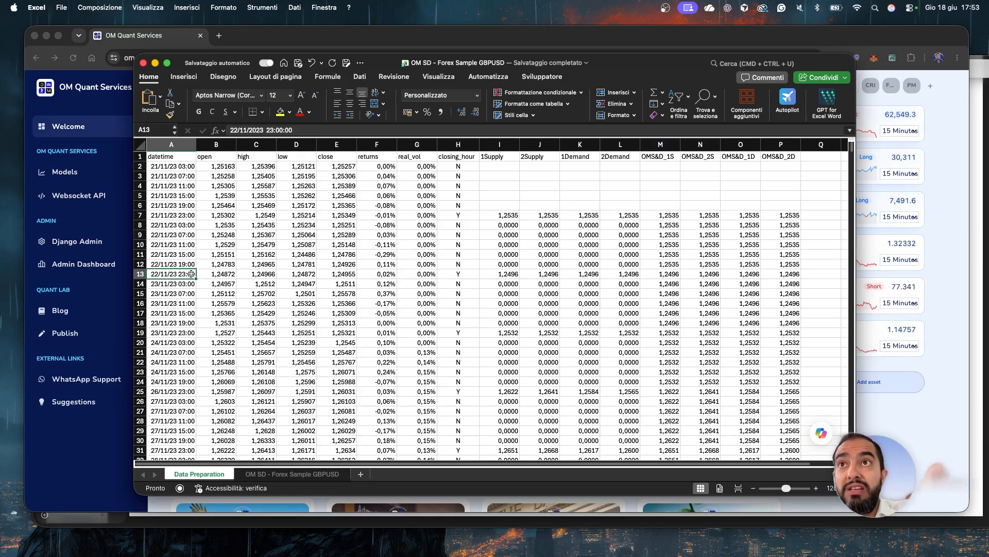
drag(190, 284, 191, 321)
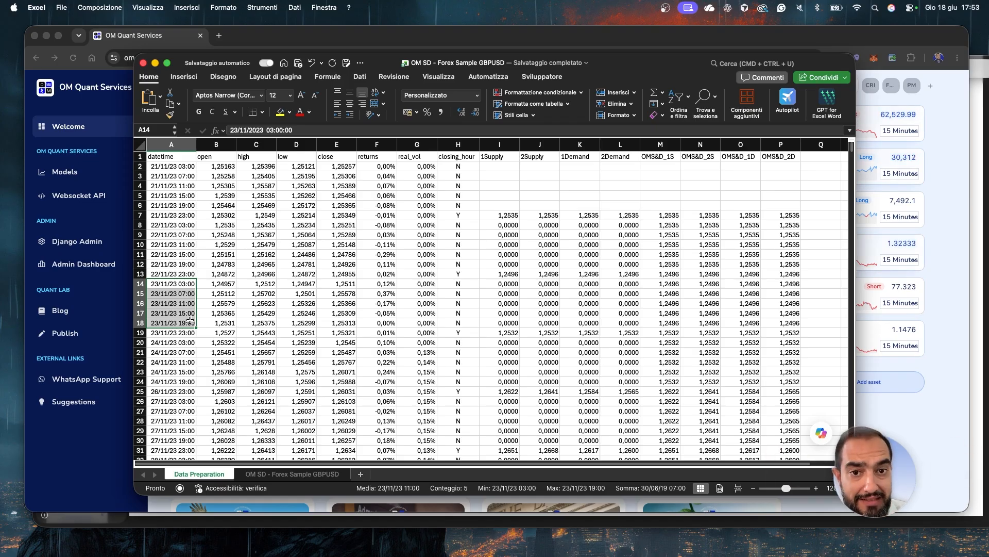
click(306, 272)
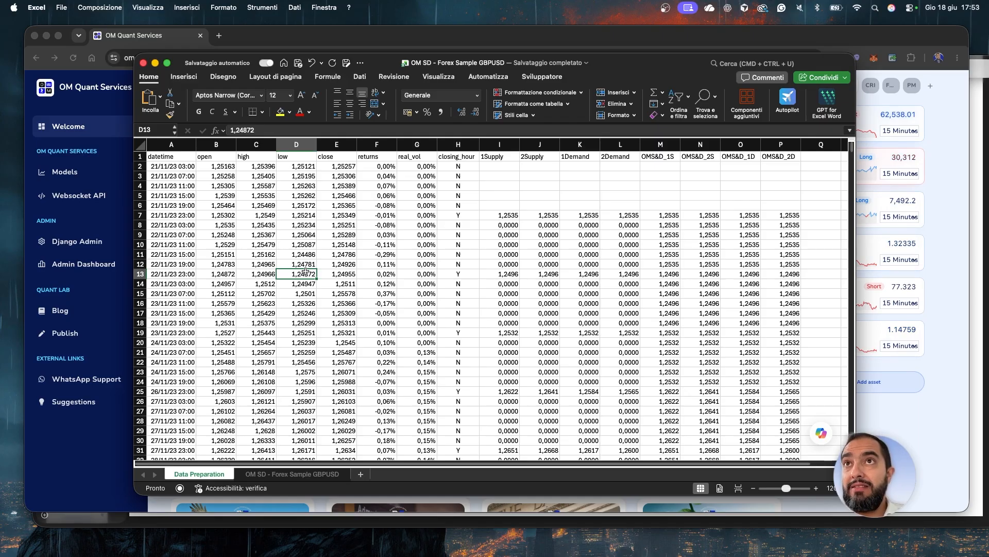
click(411, 263)
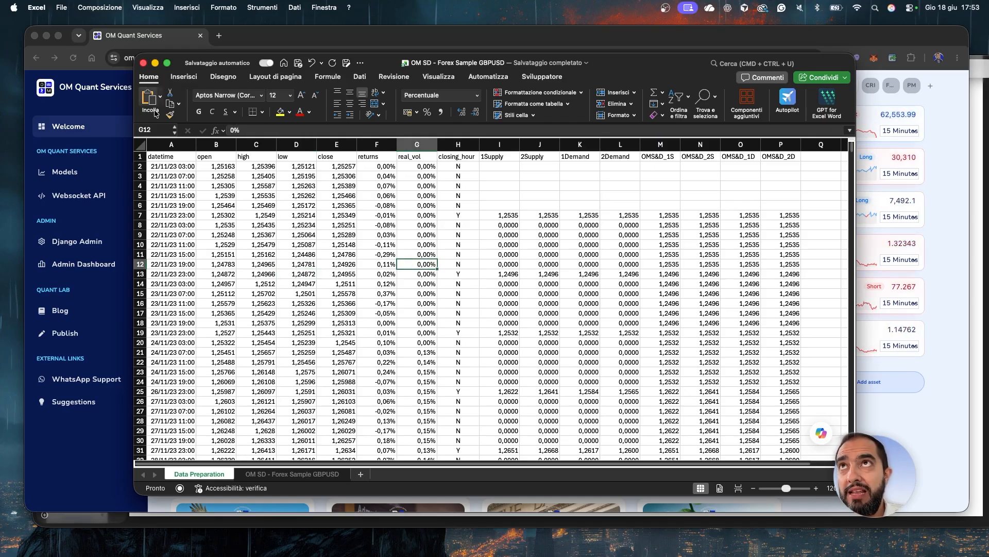
Step: Enlarge the workbook window and examine the price data and band chart on the OM SD - Forex Sample GBPUSD sheet
drag(92, 37, 53, 16)
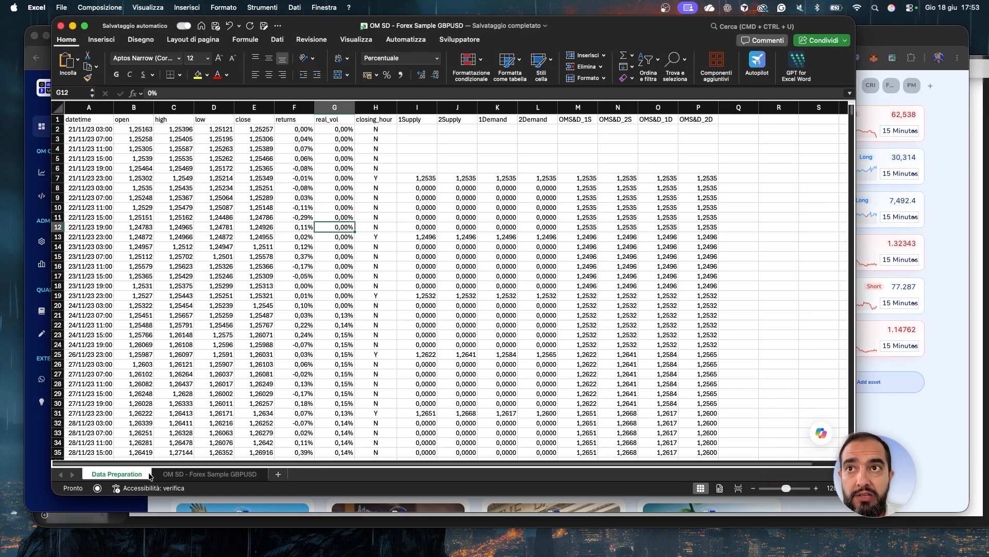
click(182, 474)
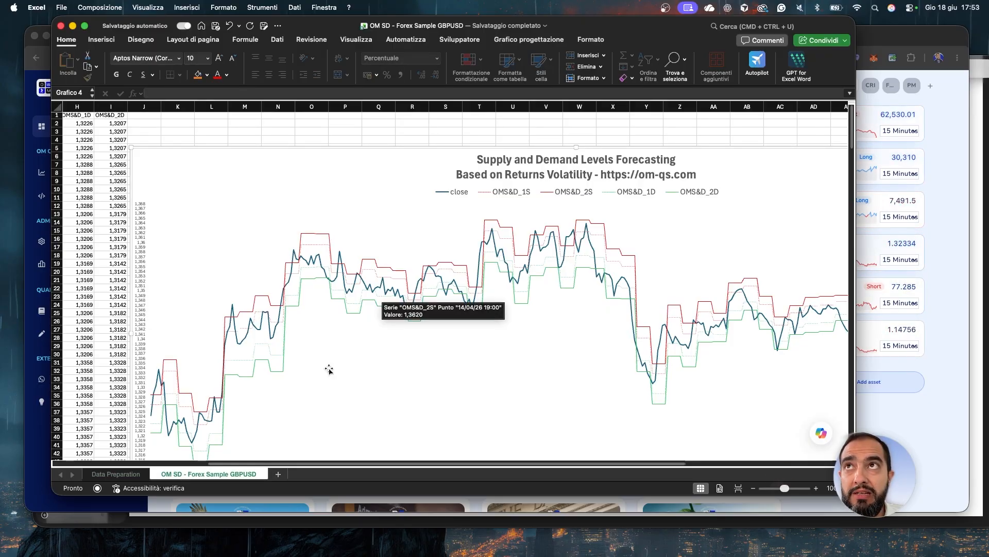
scroll(328, 370, left, 10)
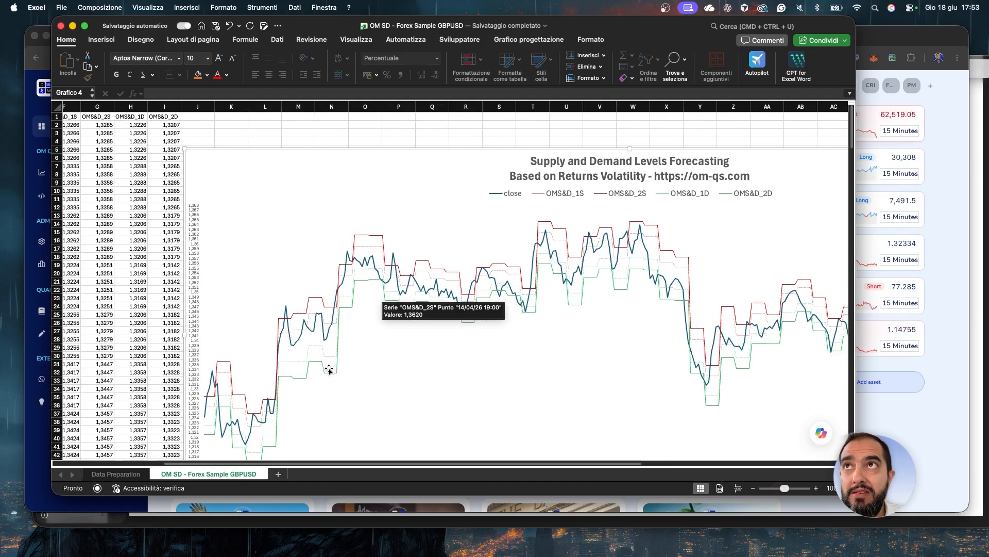
scroll(247, 317, right, 2)
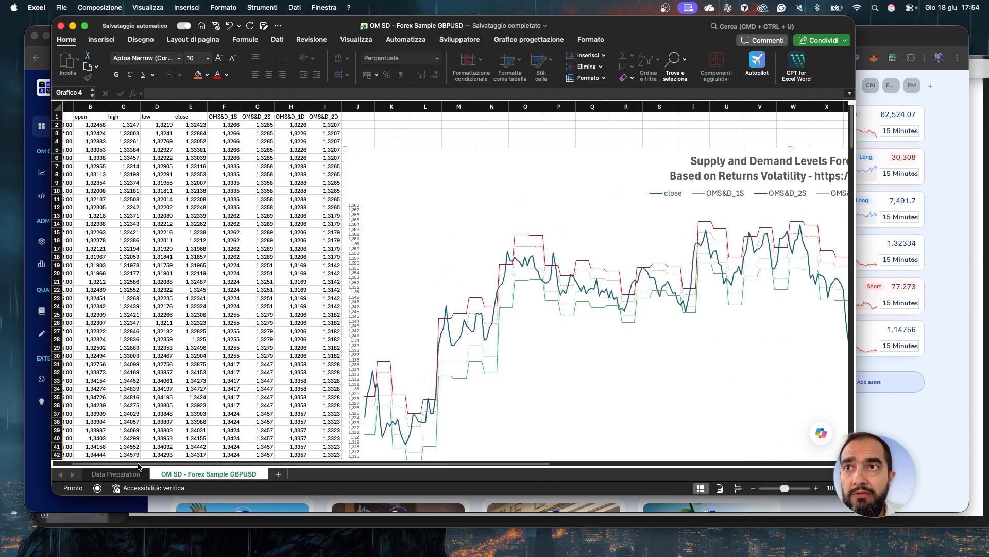
Step: Highlight the returns header in cell F1 of the Data Preparation sheet with a yellow fill
click(117, 474)
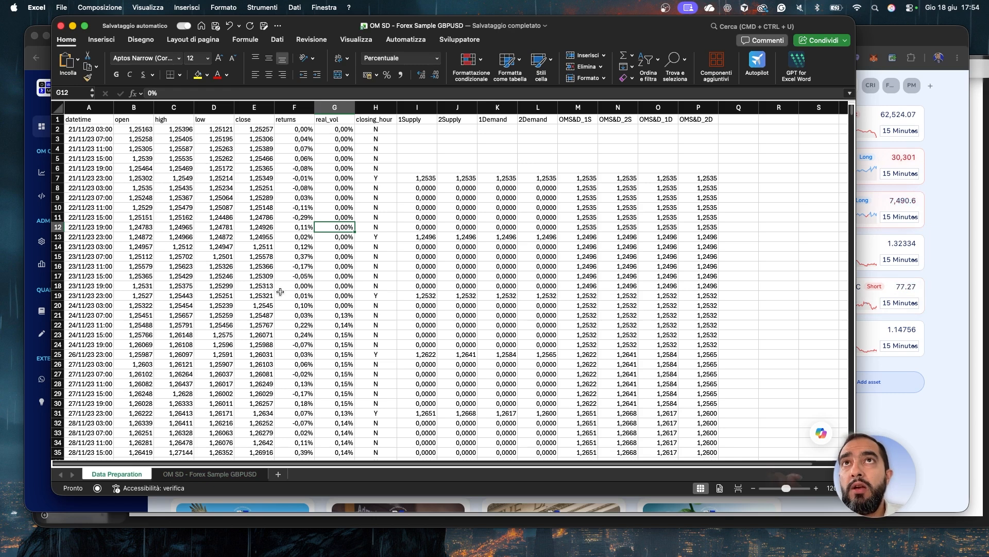
click(299, 119)
click(198, 78)
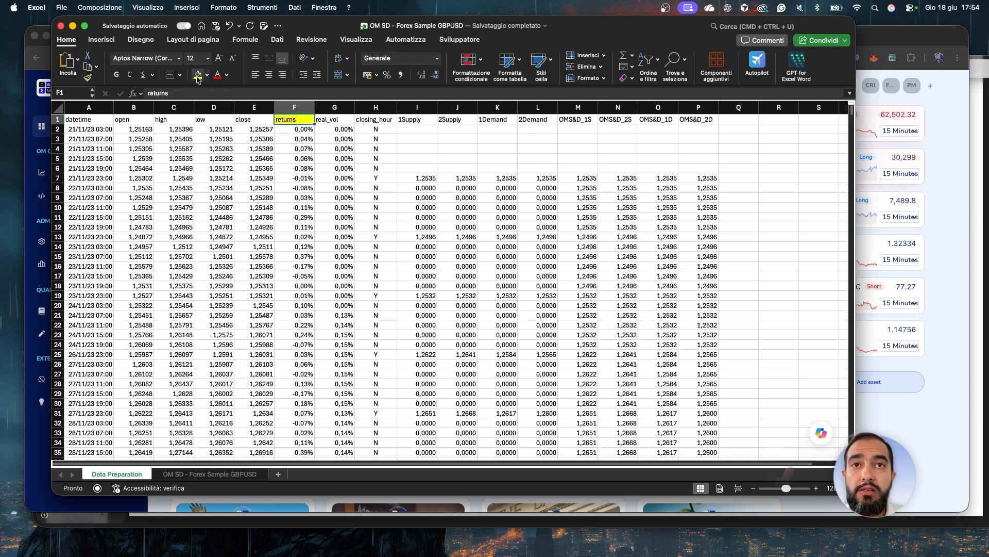
Step: Examine the returns formula in cell F3 and the close prices it references
click(304, 139)
click(218, 93)
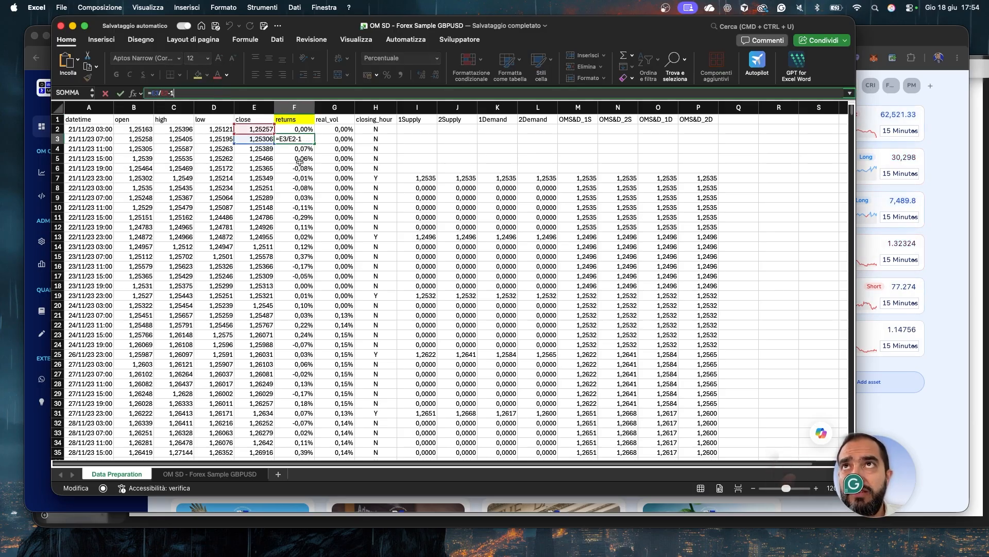
key(Escape)
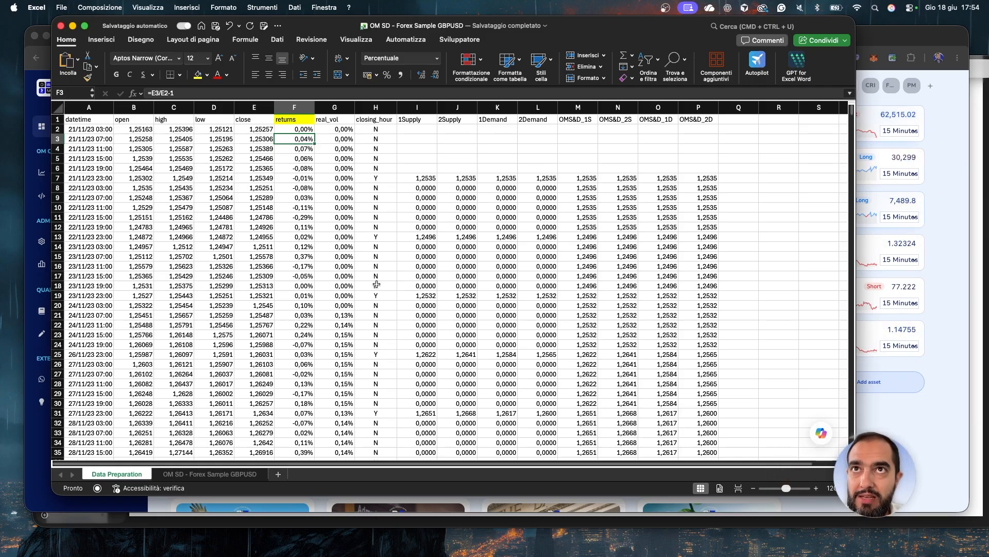
Step: Examine the real_vol formula in cell G21 and select the returns range F2:F21 that it uses
click(338, 315)
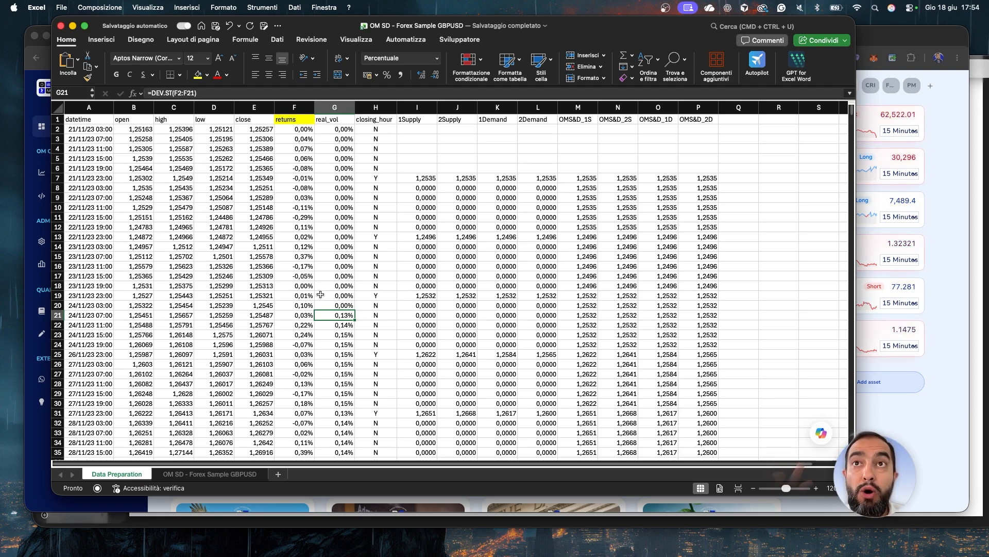
drag(294, 315, 291, 130)
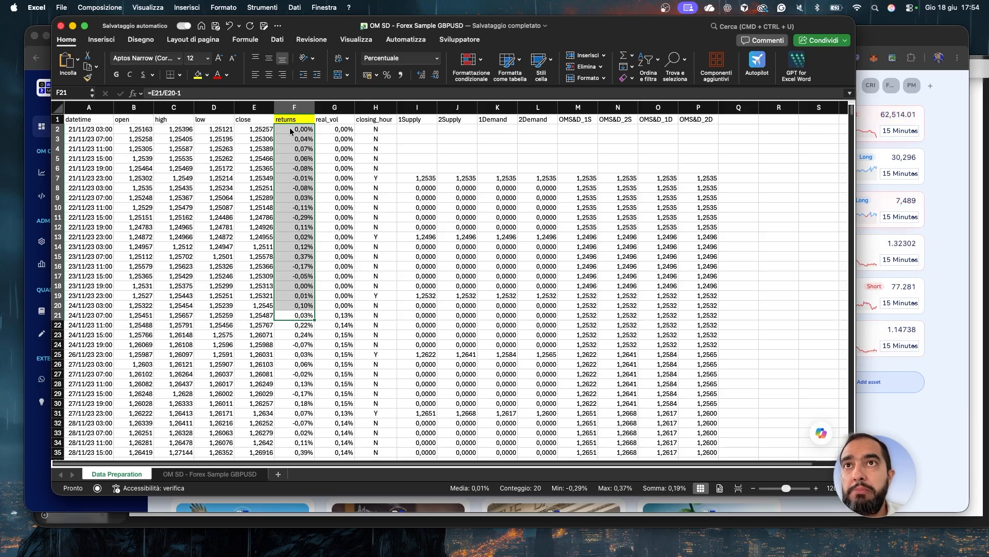
Step: Clear the 0% placeholder values from the real_vol column in cells G2:G20
click(341, 306)
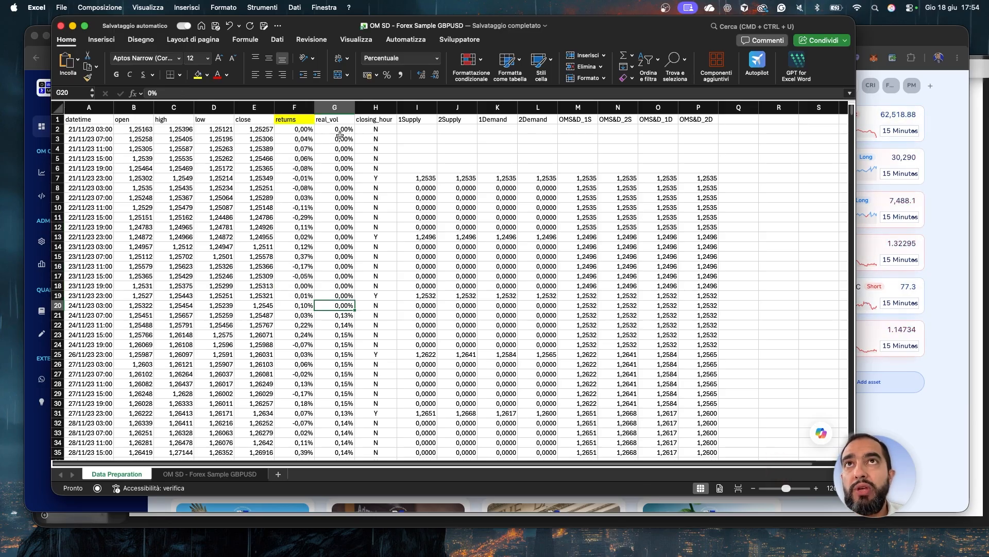
drag(340, 129, 342, 308)
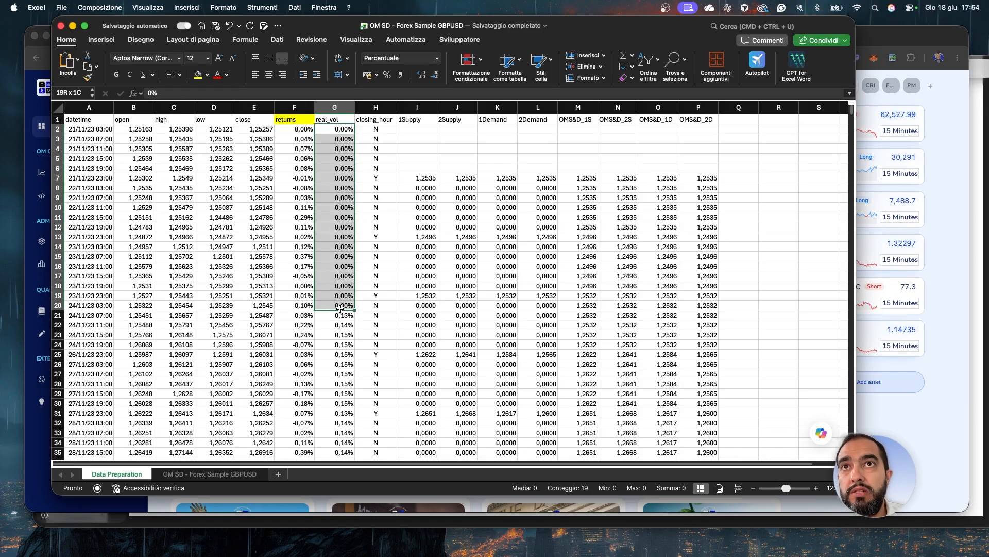
key(Delete)
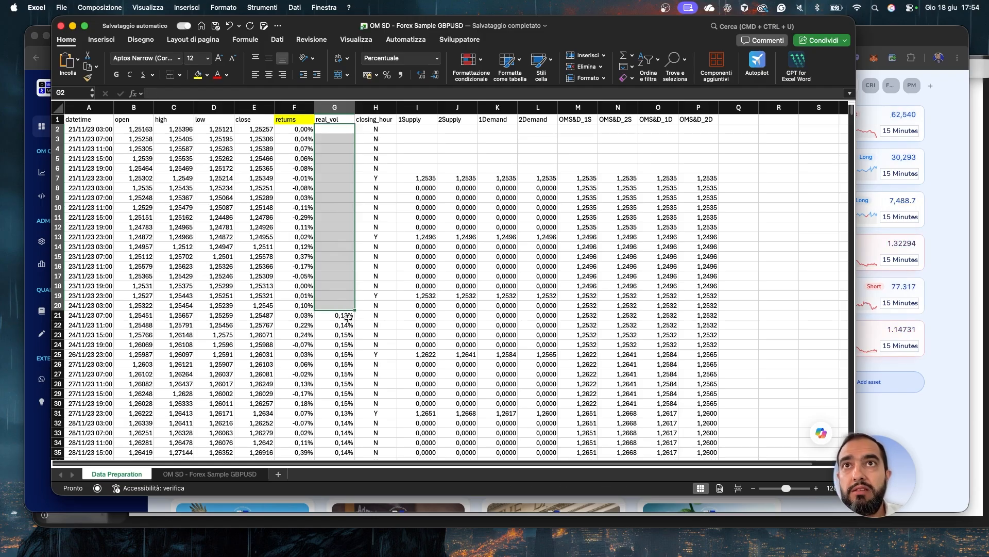
Step: Examine the standard deviation formula in real_vol cell G21, the returns range it references, and the matching datetime in A21
click(344, 315)
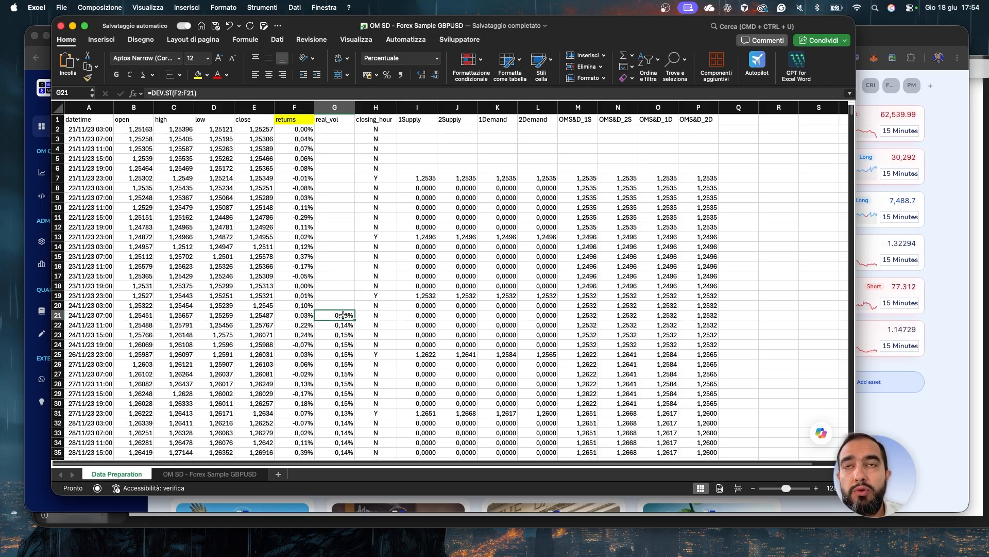
click(256, 95)
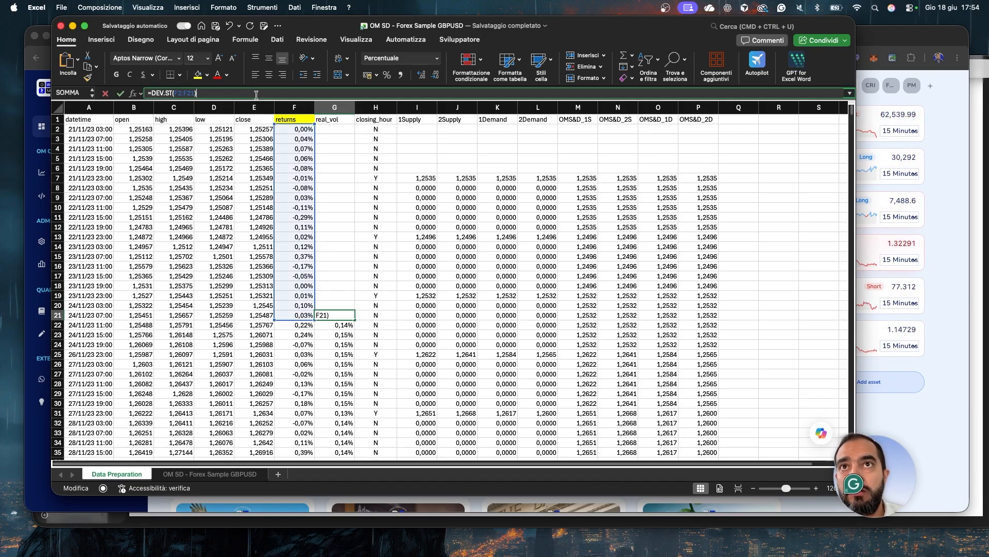
key(Return)
click(331, 313)
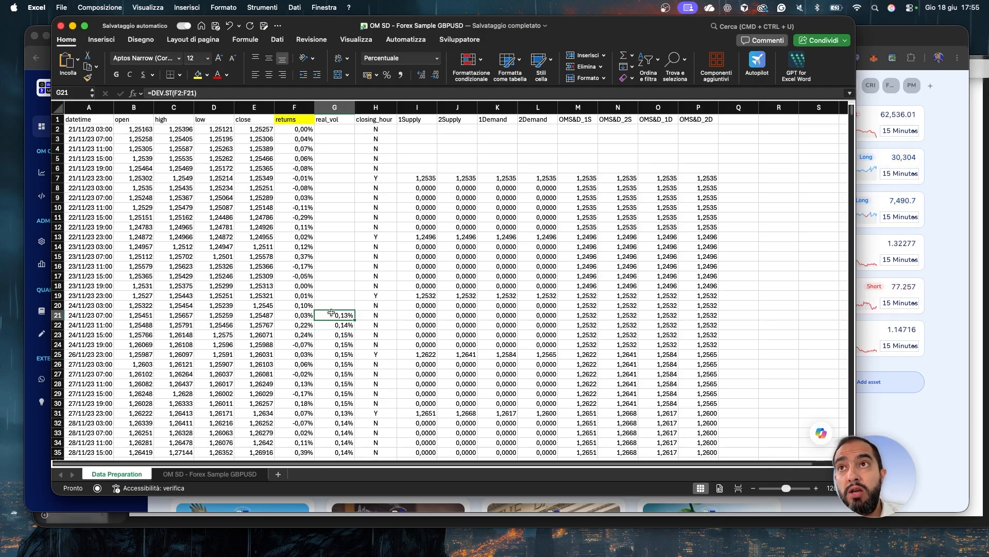
click(106, 315)
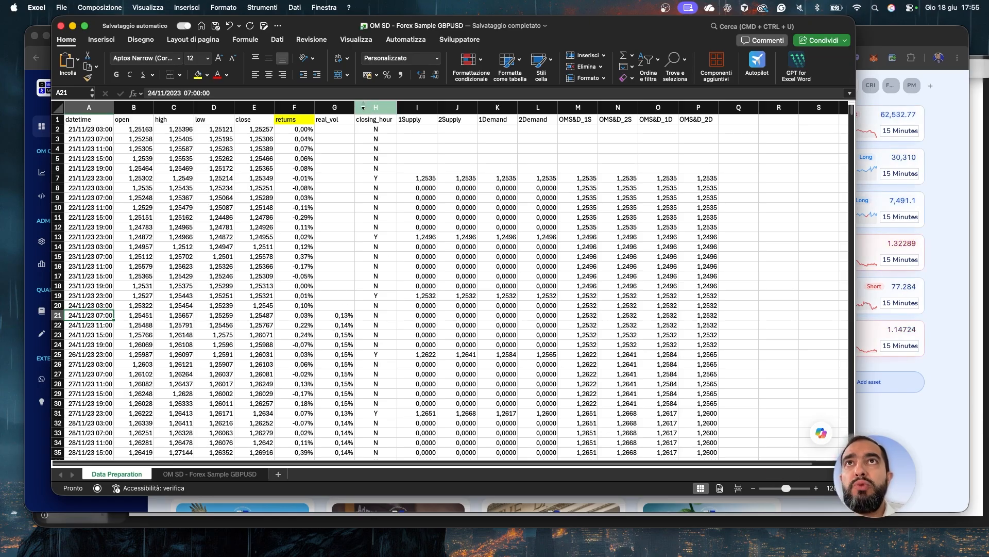
Step: Highlight the real_vol and closing_hour headers in cells G1 and H1 with a yellow fill
click(339, 120)
click(197, 75)
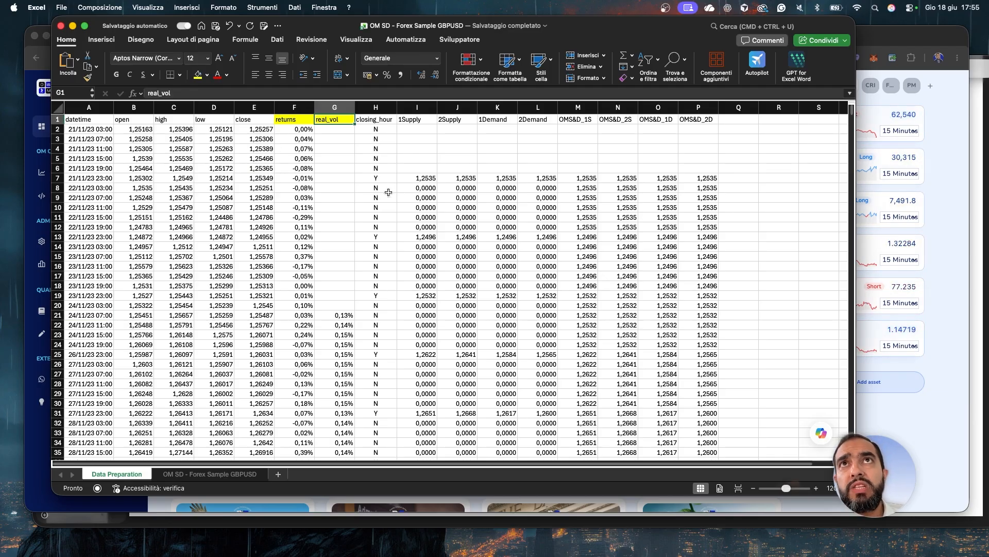
click(379, 122)
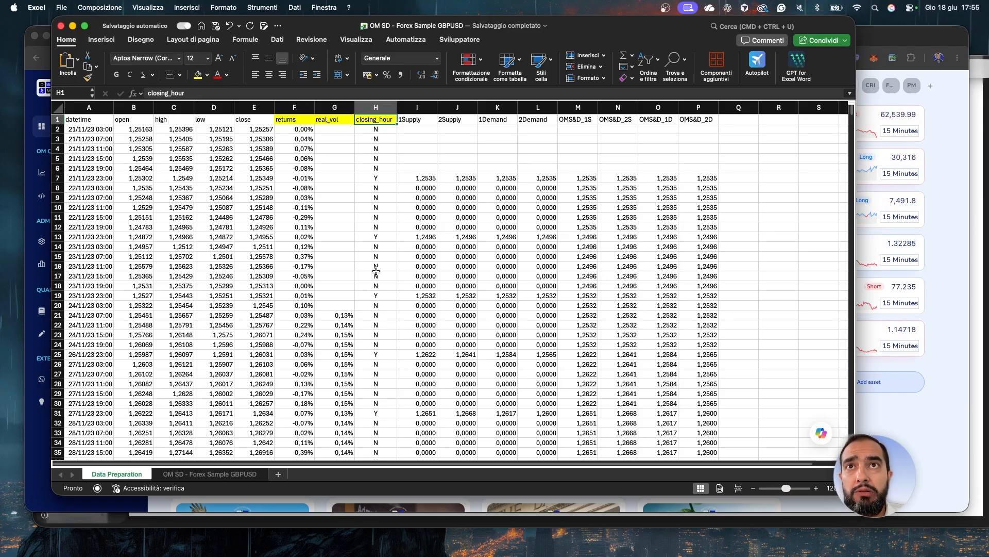
Step: Examine the closing_hour formula in cell H21 and the datetime cell whose hour it tests
click(381, 316)
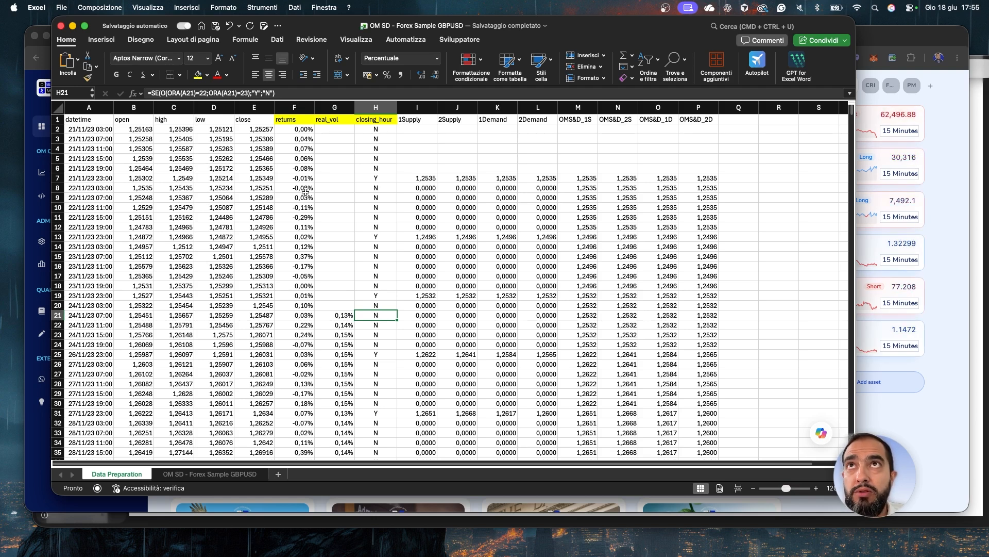
click(274, 93)
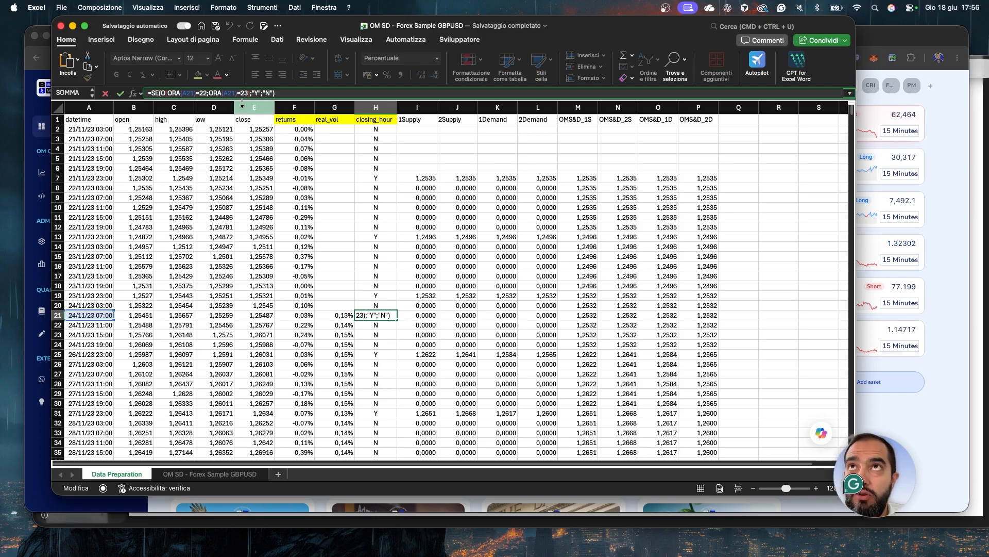
key(Return)
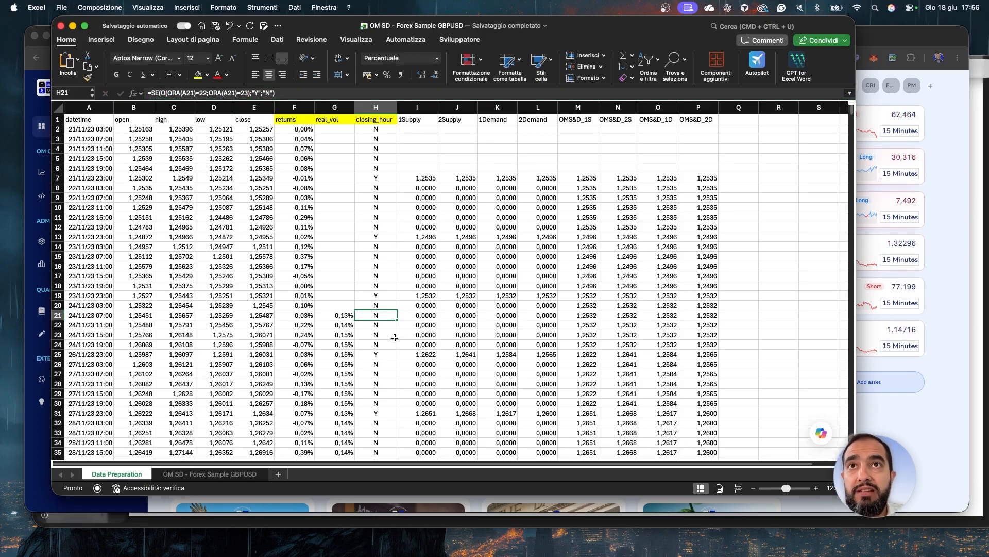
click(380, 296)
click(377, 312)
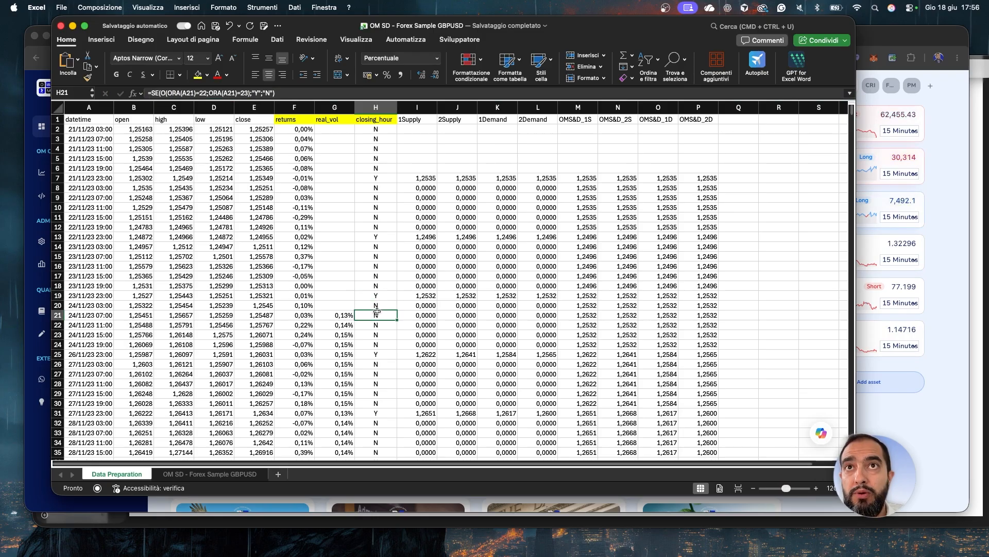
click(297, 94)
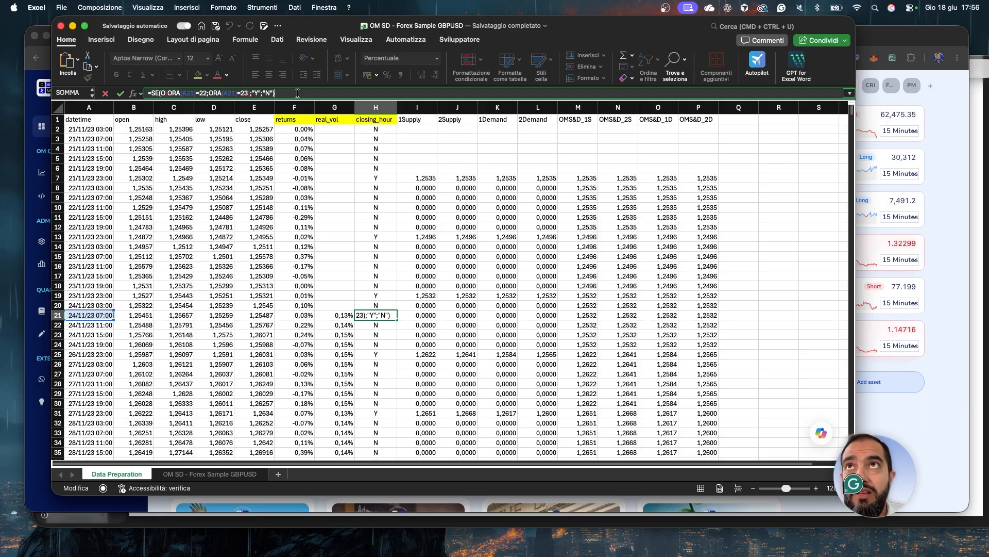
key(Return)
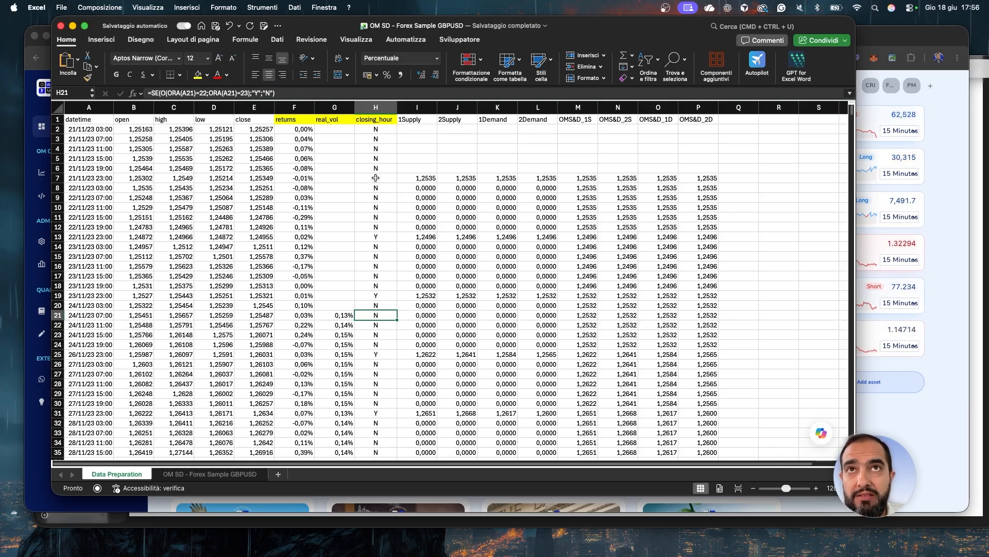
Step: Highlight the 1Supply header in cell I1 with a yellow fill
click(500, 215)
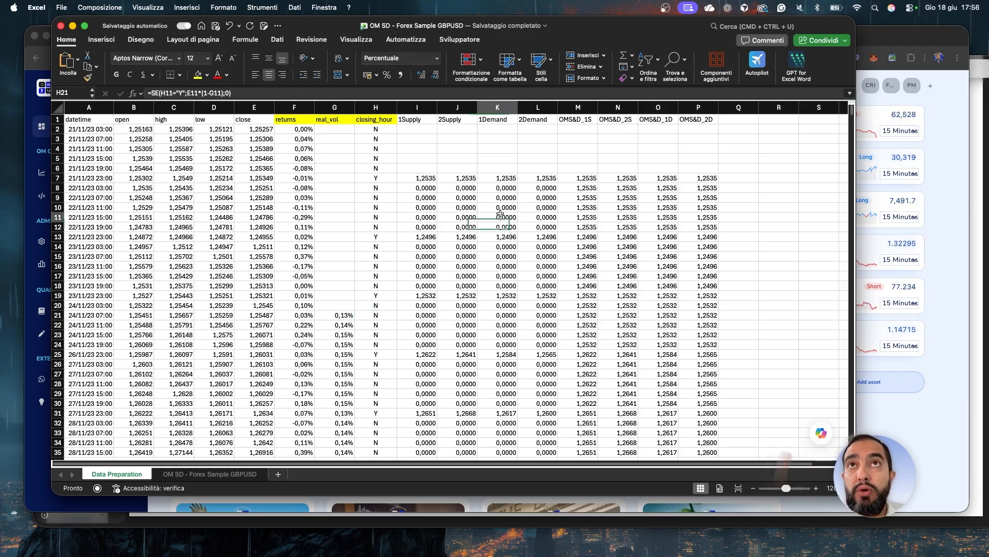
click(415, 119)
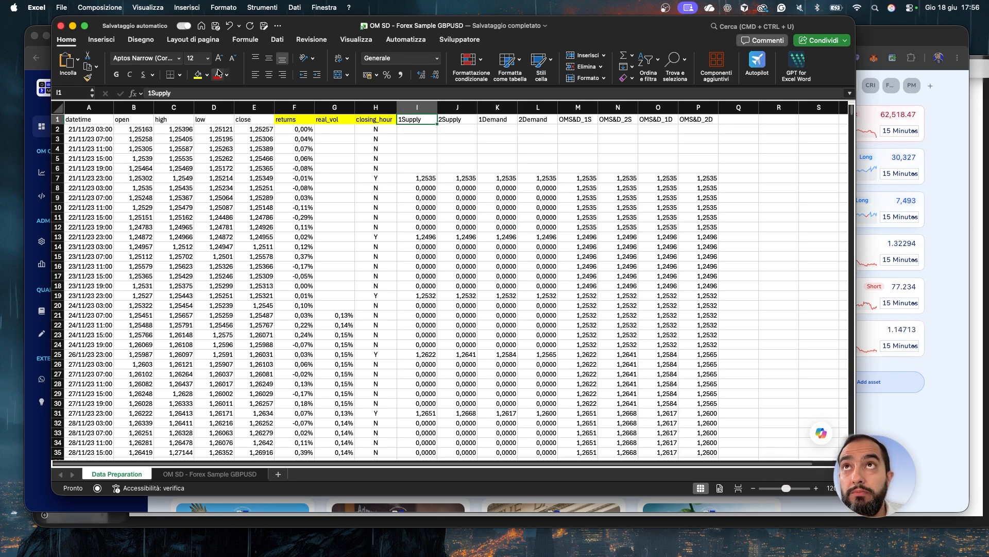
click(198, 76)
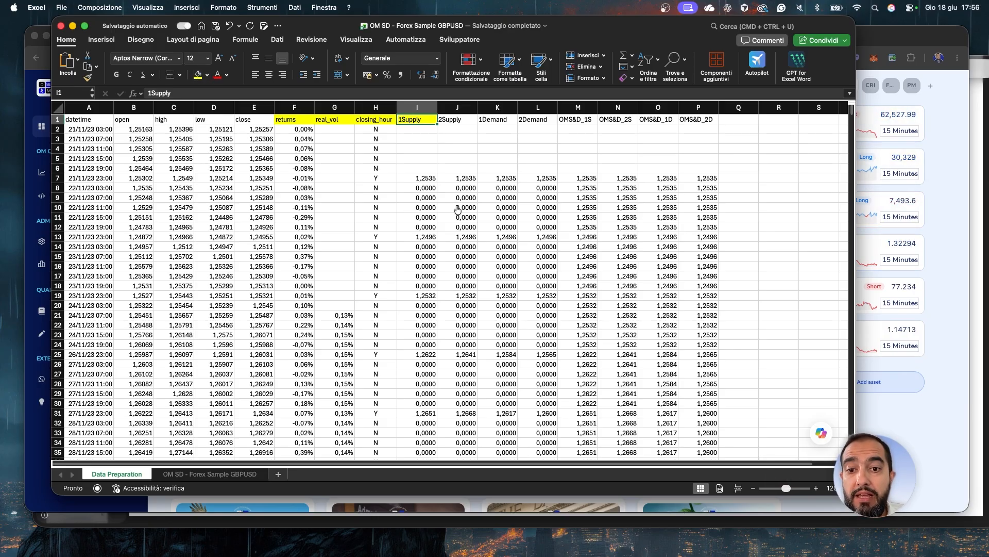
Step: Switch to the paper's PDF in Preview and find the annual and weekly band equations in the Methodology section
key(super+Tab)
scroll(577, 338, up, 10)
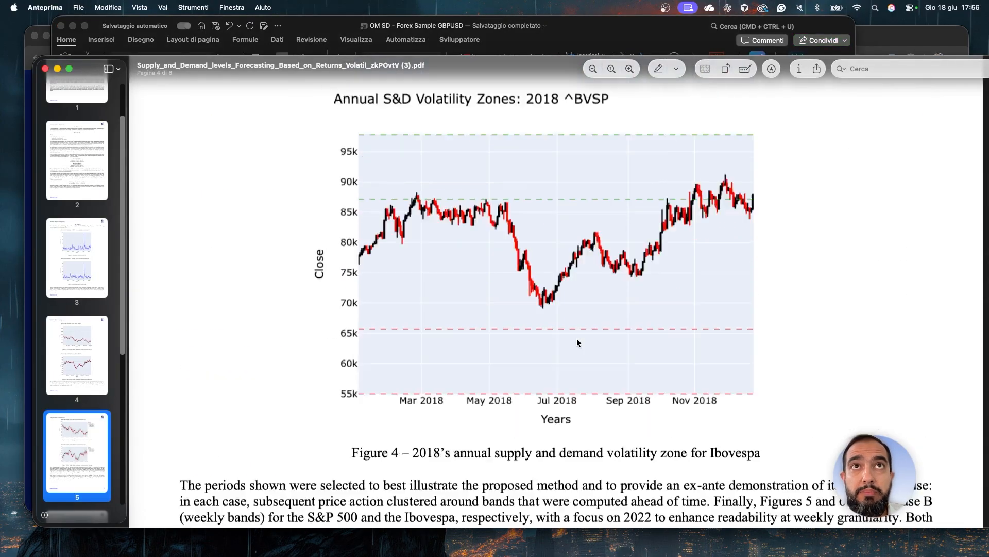
scroll(576, 338, up, 20)
scroll(577, 338, down, 10)
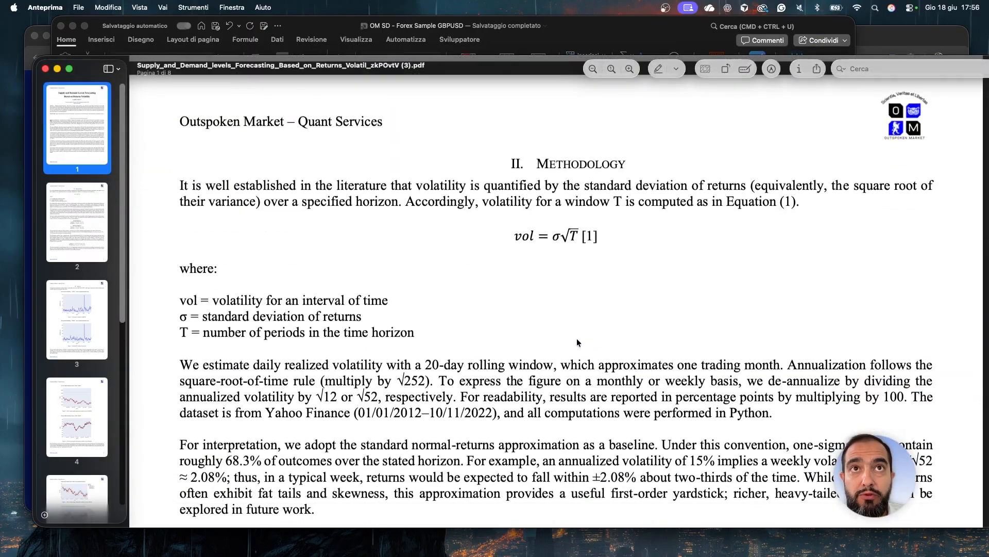
scroll(578, 341, down, 6)
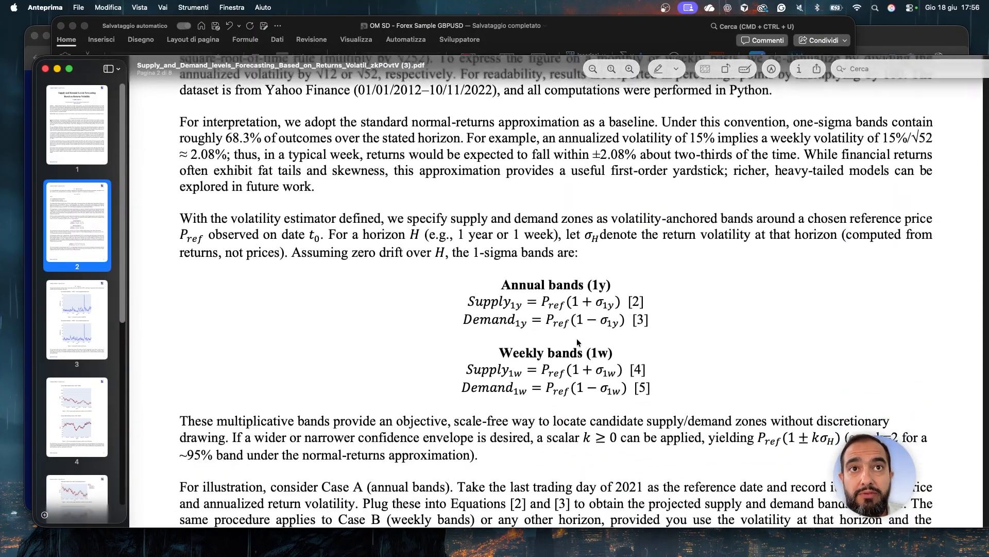
scroll(577, 342, up, 4)
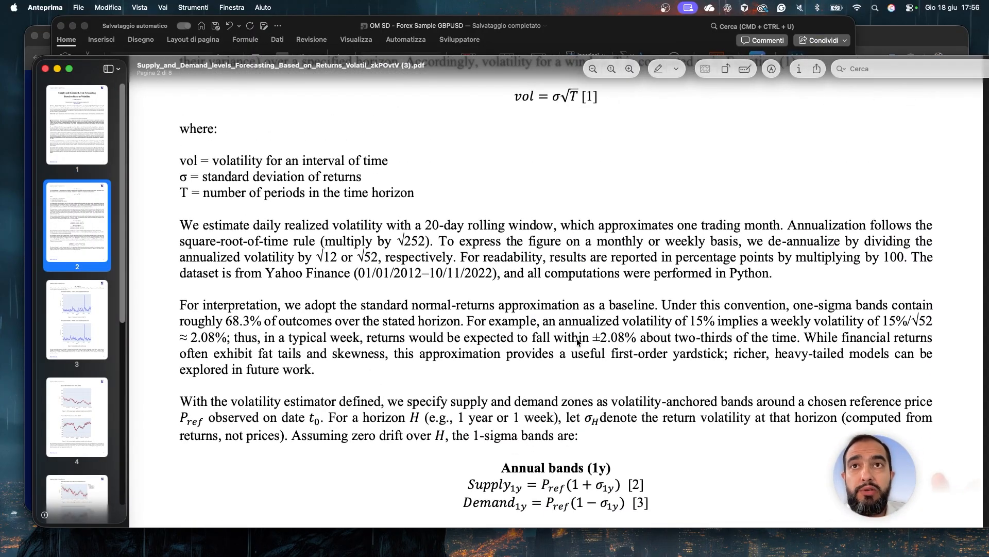
scroll(577, 342, down, 5)
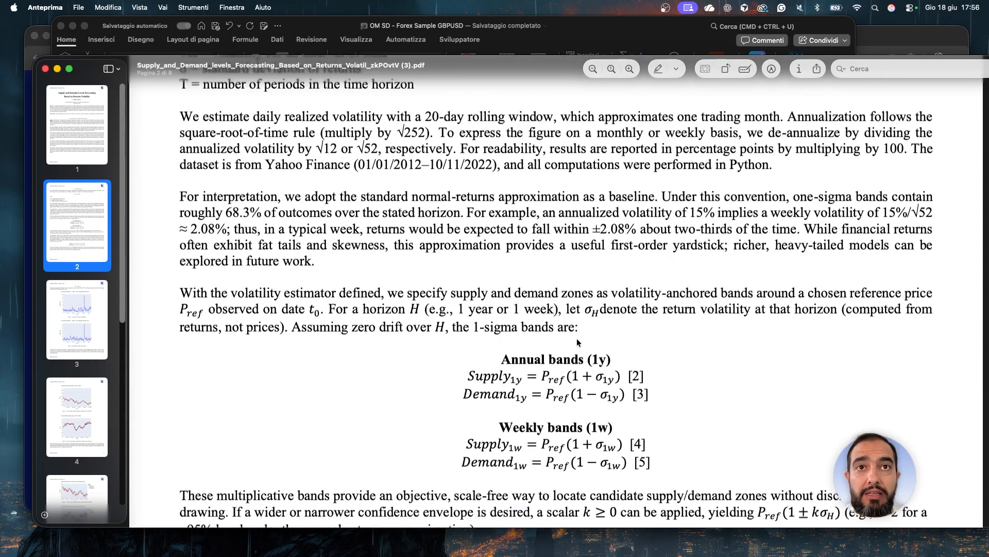
scroll(578, 341, down, 1)
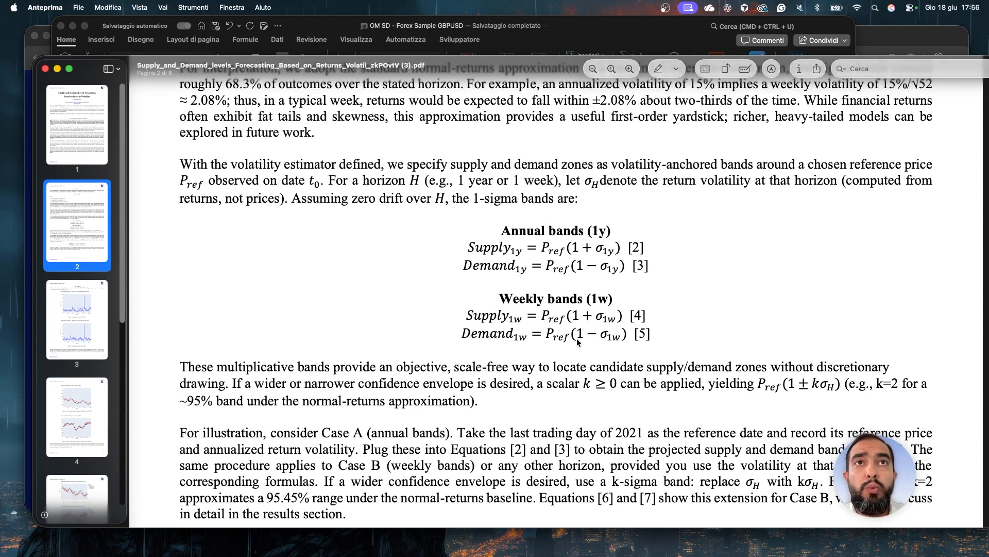
Step: Compare the Annual bands (1y) and Weekly bands (1w) equation groups by marking their headings
drag(530, 263, 687, 227)
click(651, 235)
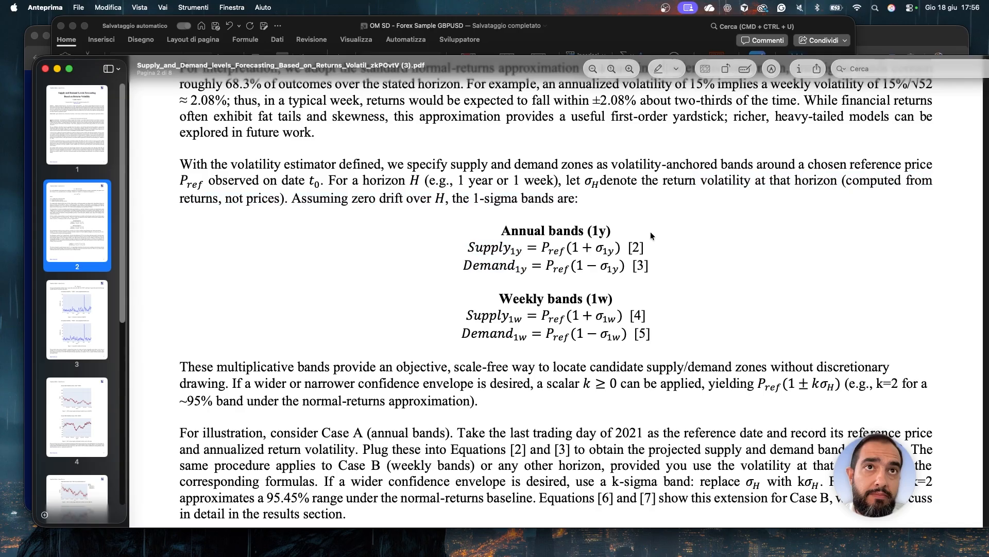
double_click(521, 230)
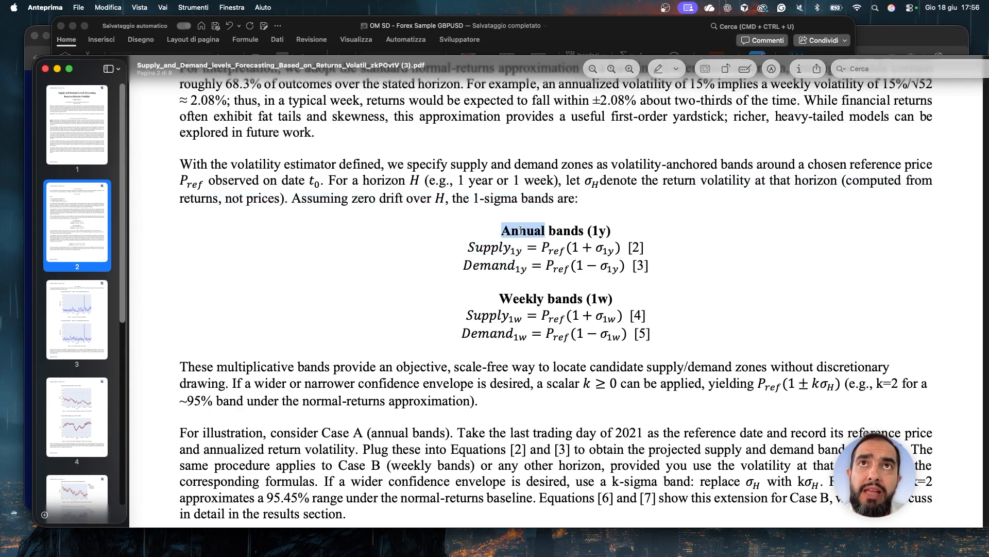
click(561, 233)
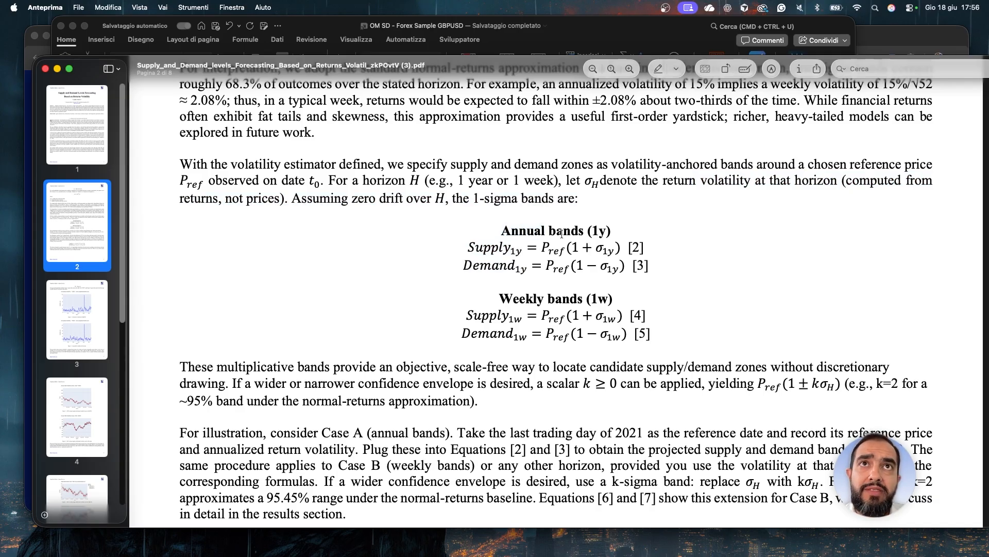
double_click(533, 300)
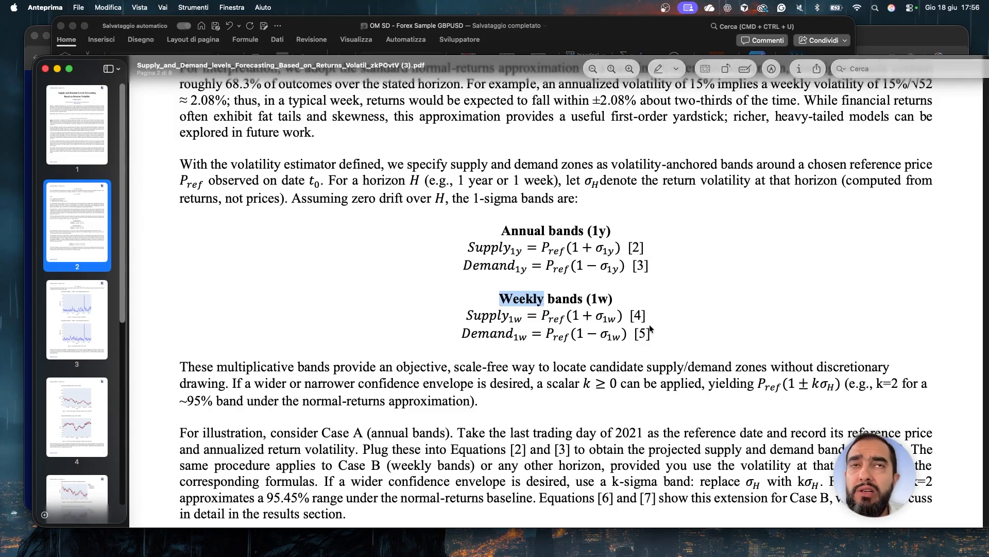
Step: Examine the annual supply and demand equations [2] and [3], marking the reference price and one-year sigma terms
click(567, 251)
drag(566, 250, 543, 248)
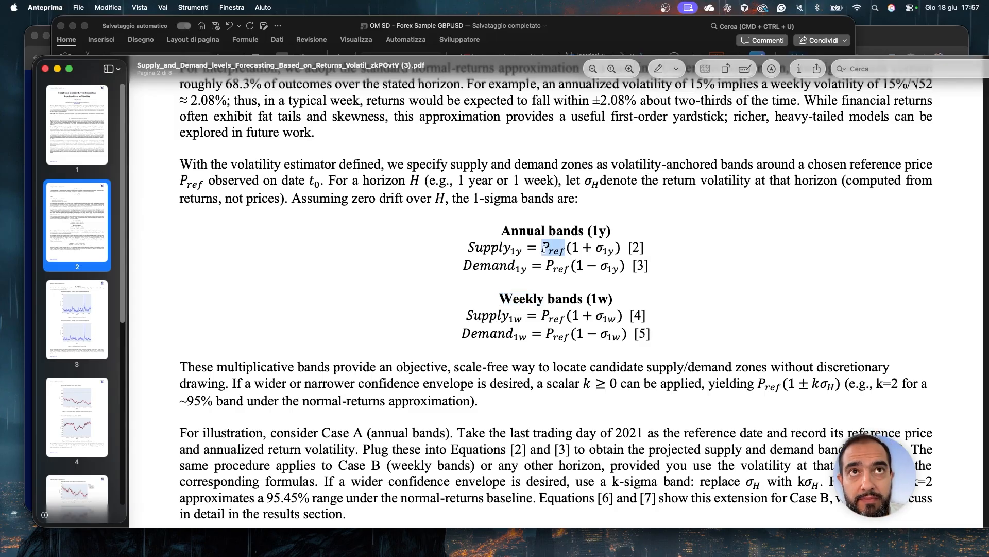
click(567, 248)
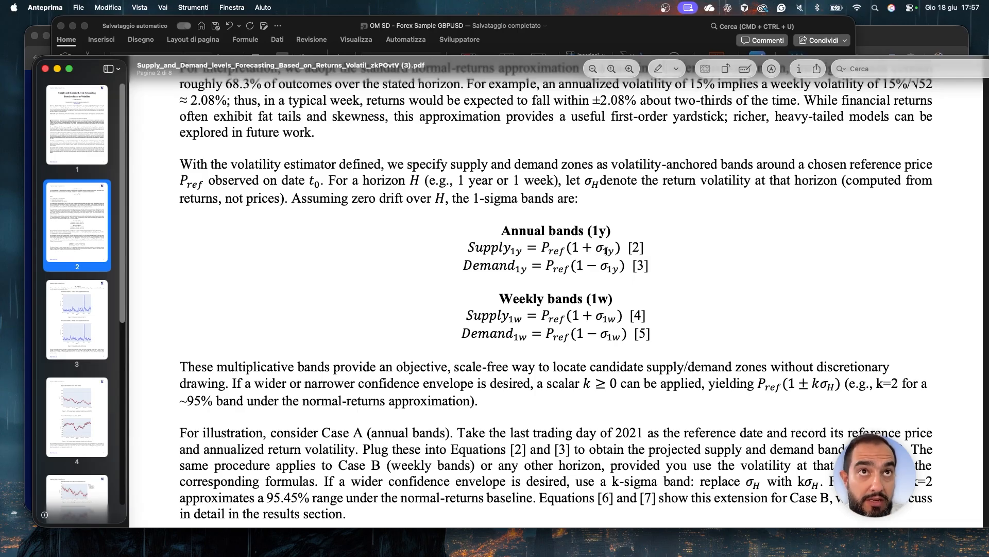
drag(468, 247, 639, 248)
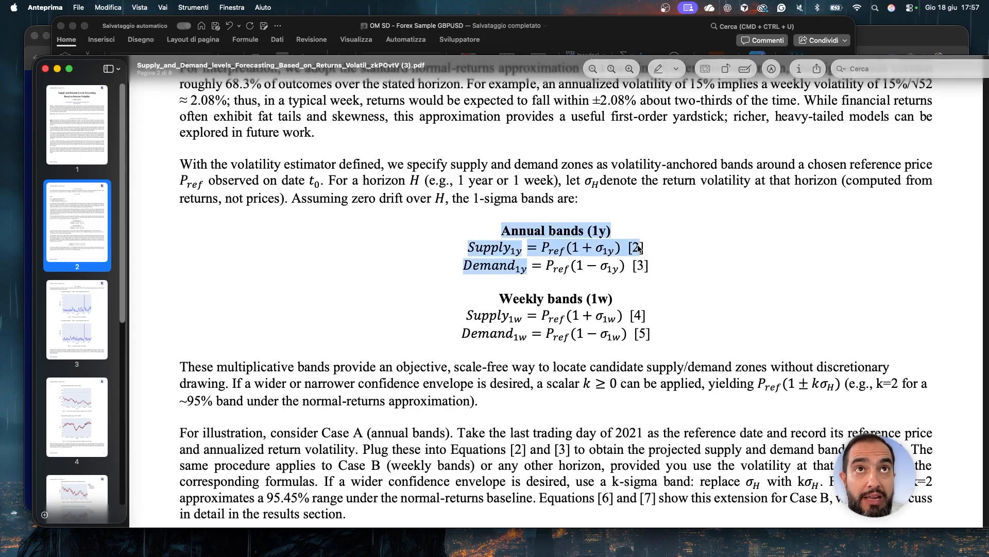
click(571, 246)
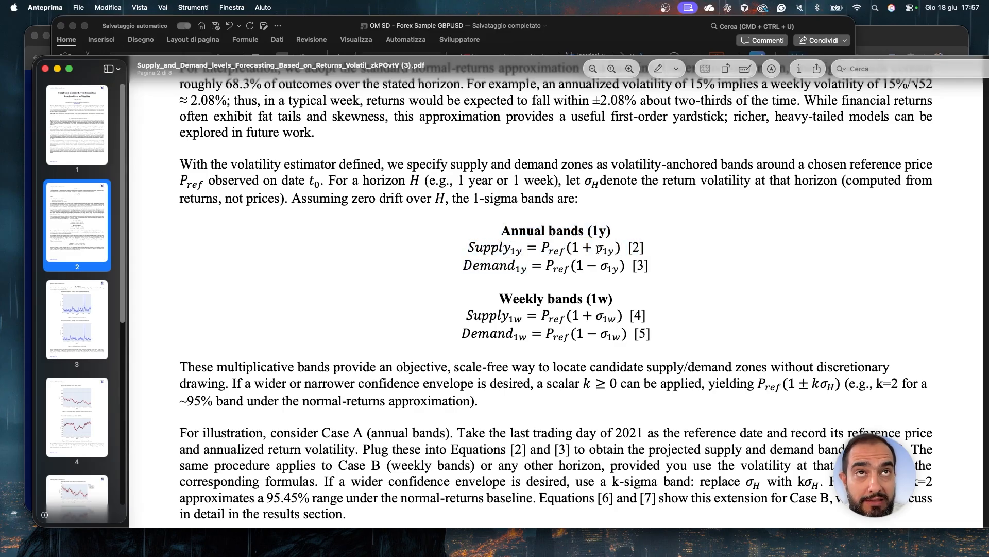
drag(597, 249, 609, 250)
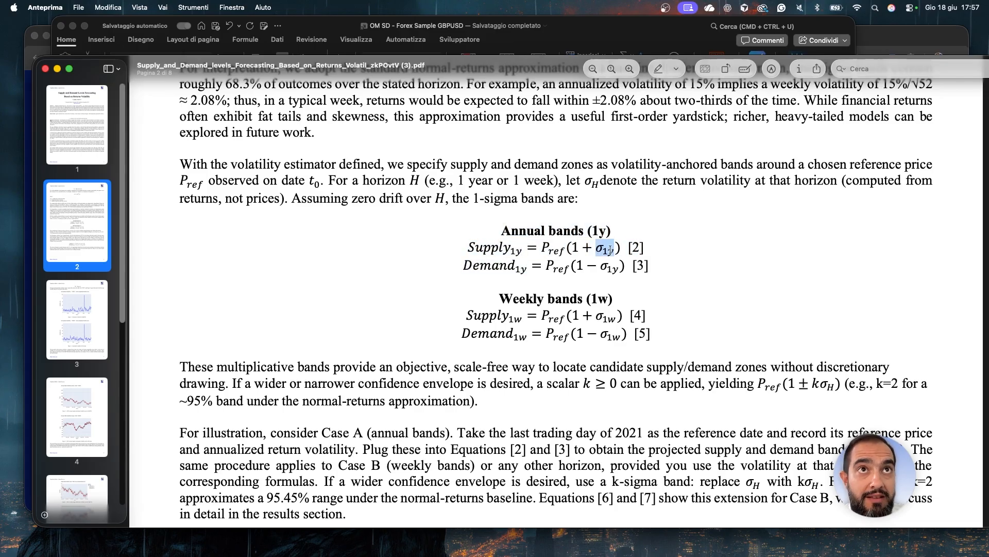
double_click(495, 265)
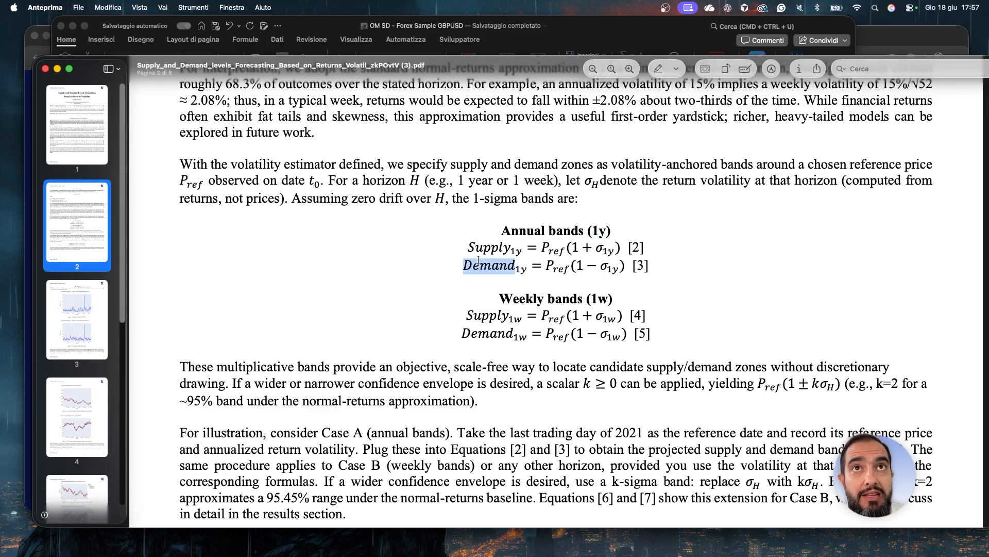
click(585, 265)
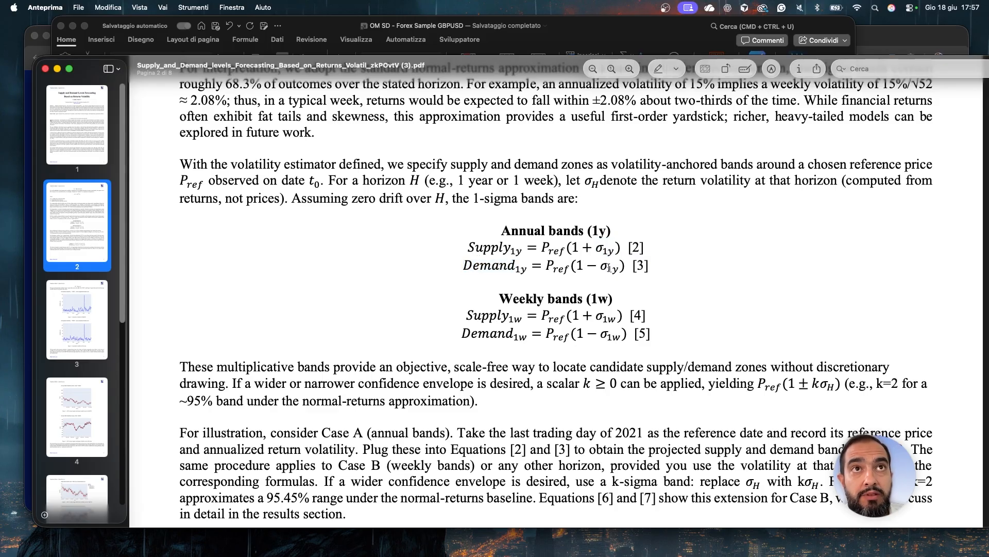
Step: Mark the reference price in equation [3], and switch to Excel to inspect the matching 1Supply formula in cell I7
drag(543, 268, 568, 266)
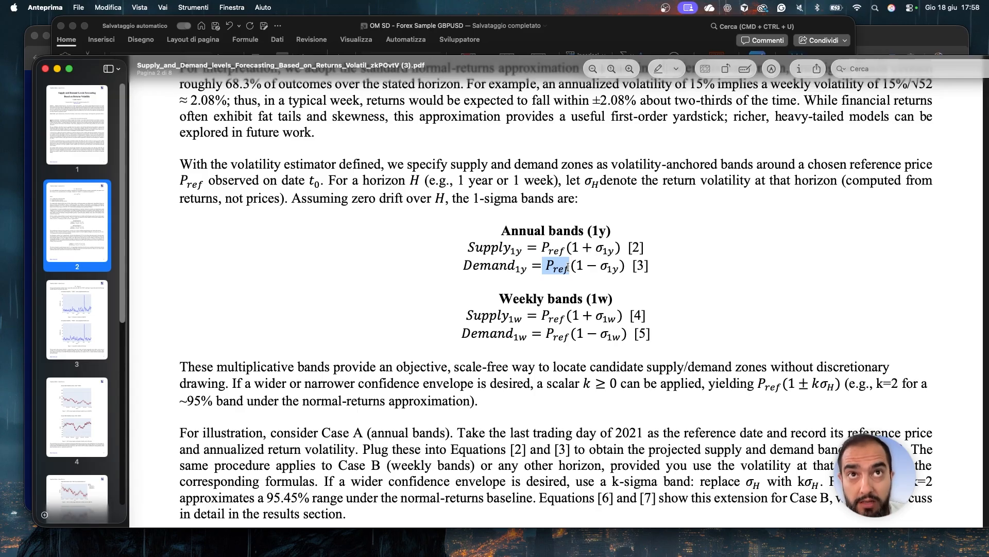
key(super+Tab)
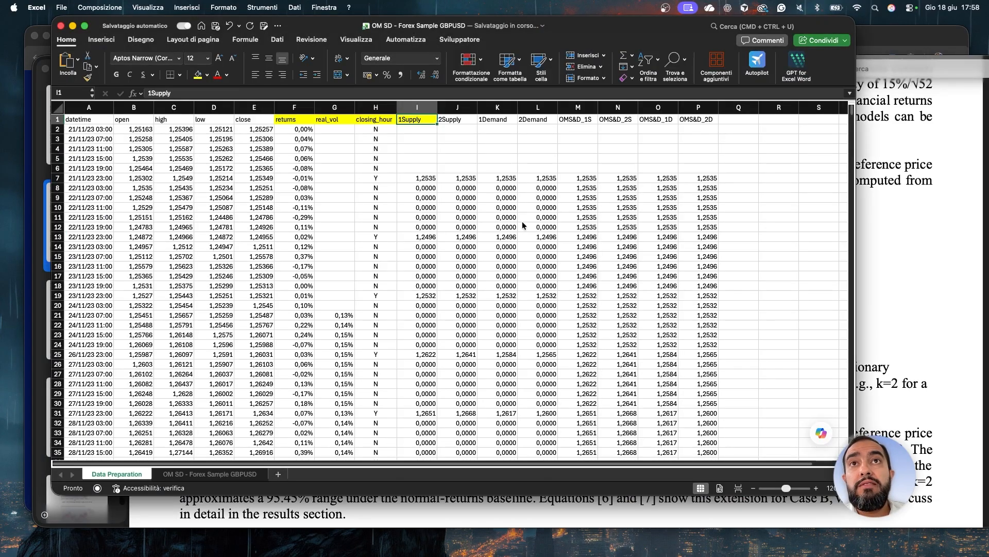
click(423, 177)
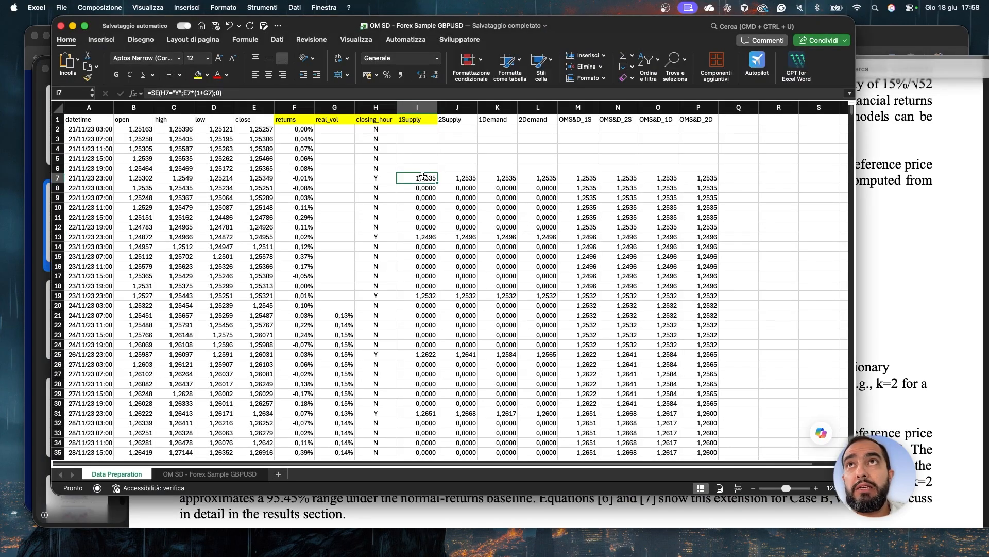
click(251, 91)
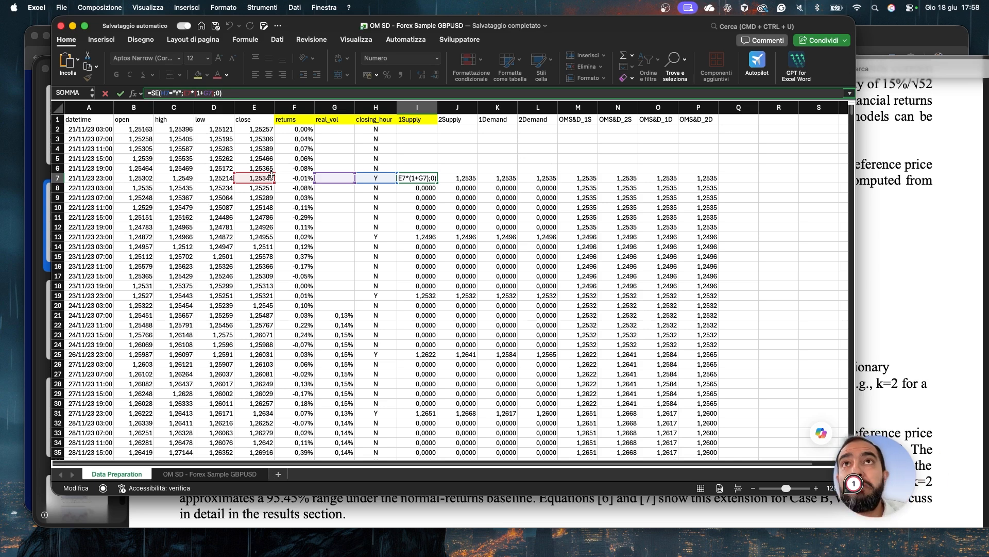
key(ctrl+Return)
Step: Examine how the 1Supply formula handles non-closing hours, using cells I8:I12
click(421, 323)
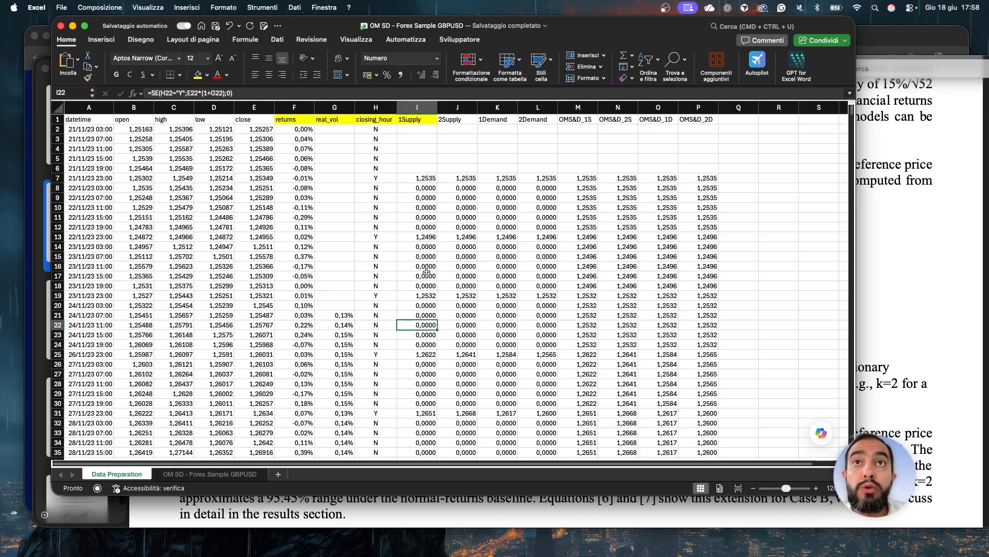
drag(426, 188, 425, 228)
click(276, 93)
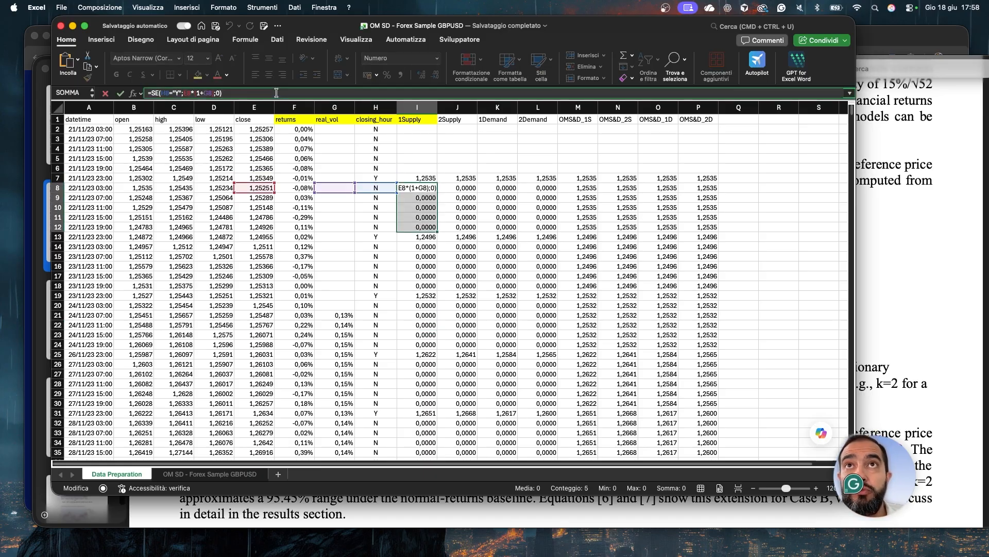
click(451, 336)
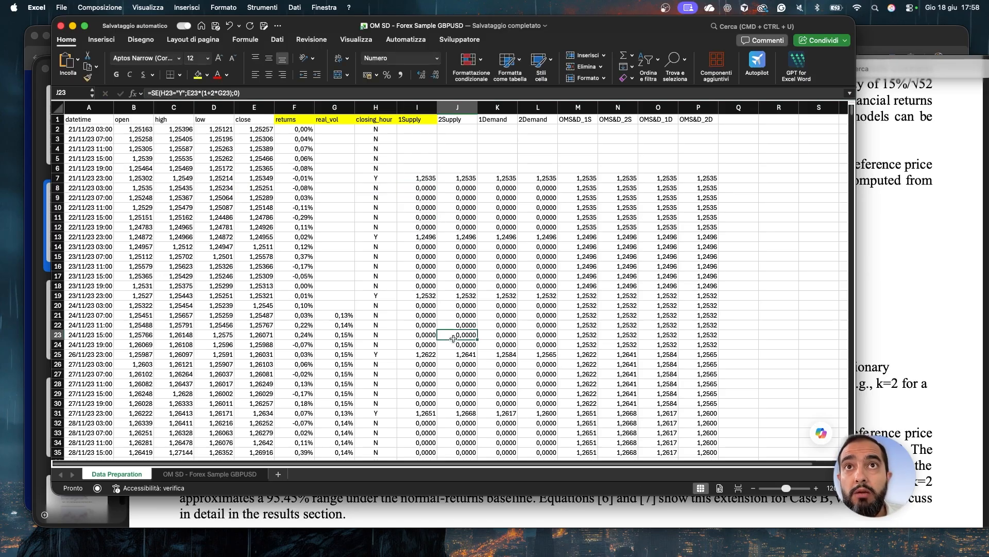
Step: Trace the 1Supply level in row 25 to the close and real_vol cells that feed it
click(420, 354)
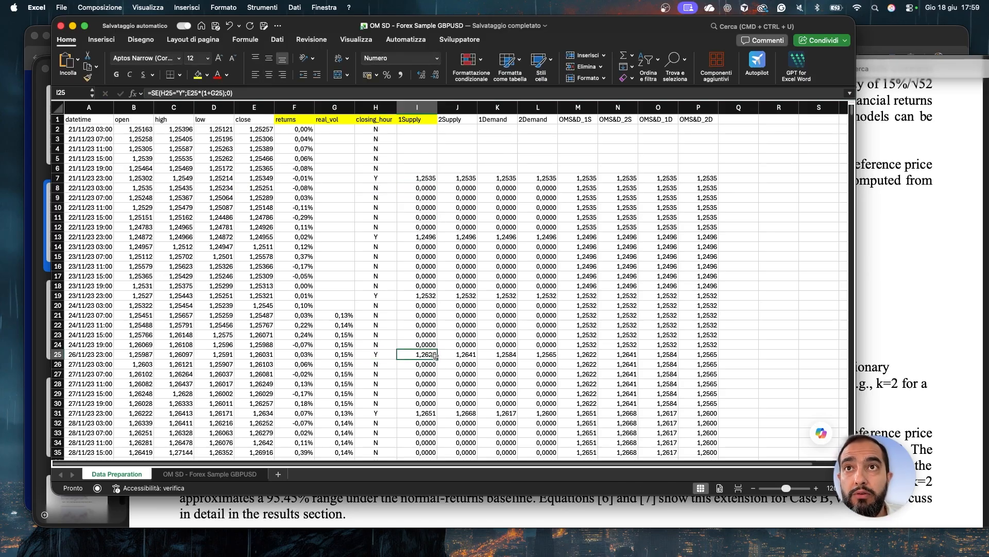
click(269, 354)
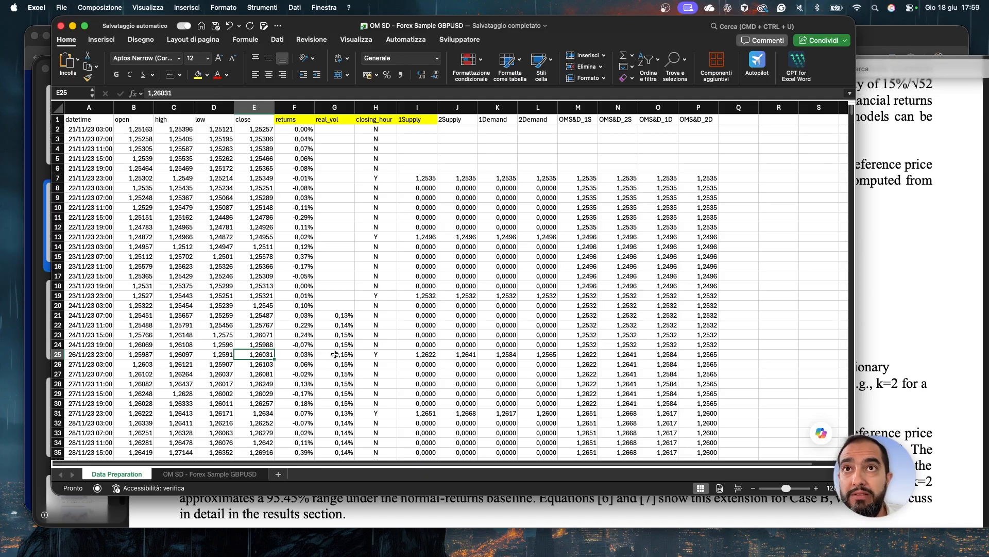
click(335, 354)
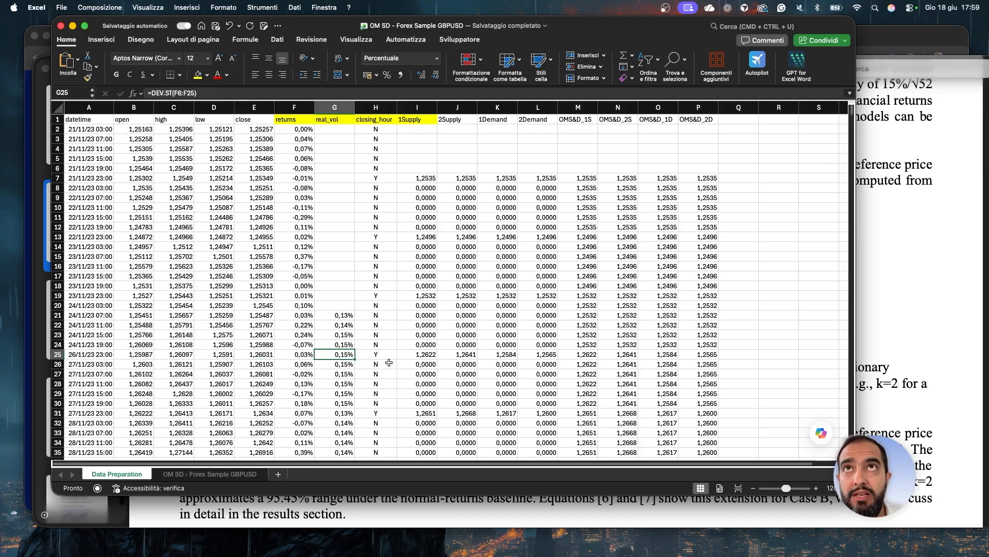
Step: Highlight the 2Supply header in J1 with a yellow fill and inspect the two-sigma supply formula in J7
click(460, 354)
click(456, 119)
click(195, 76)
key(Down)
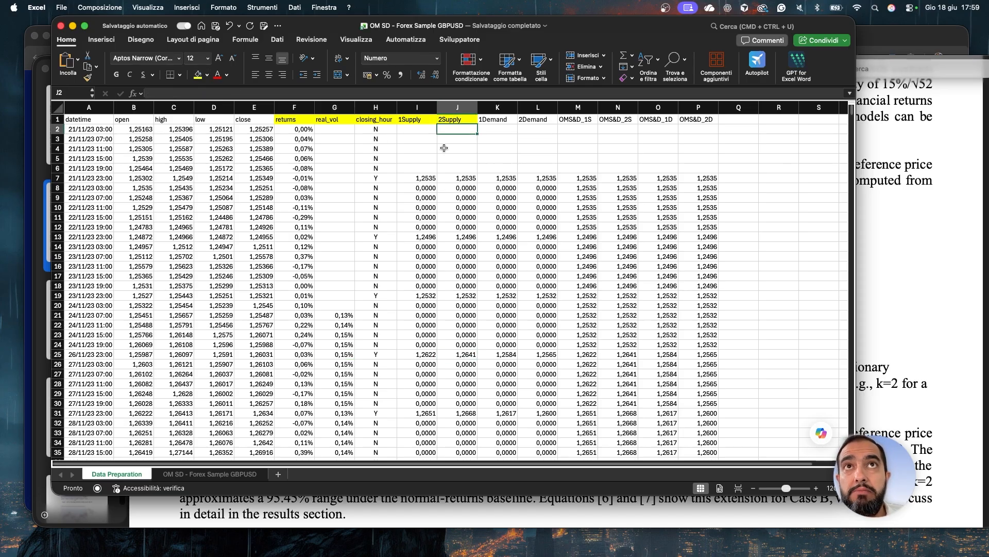
click(455, 176)
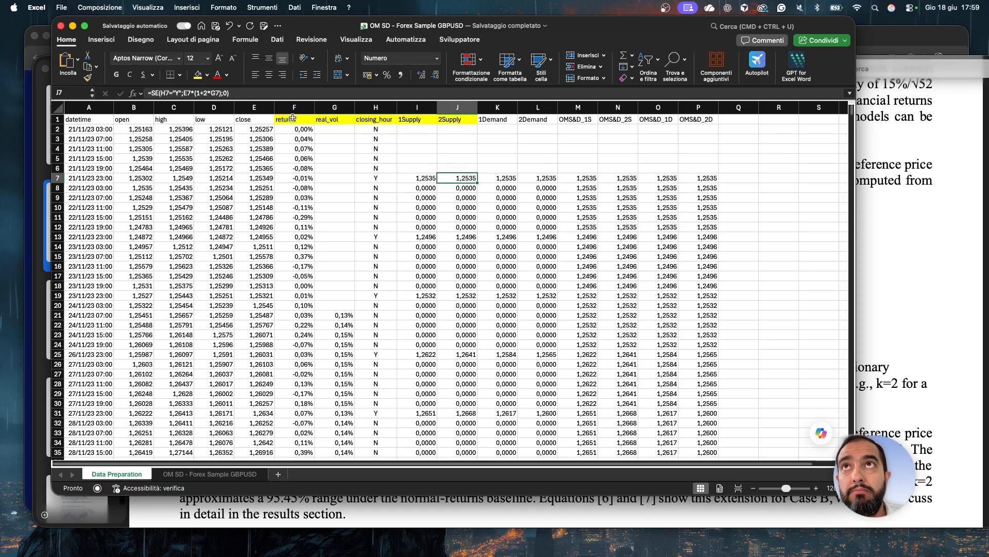
click(208, 93)
key(Tab)
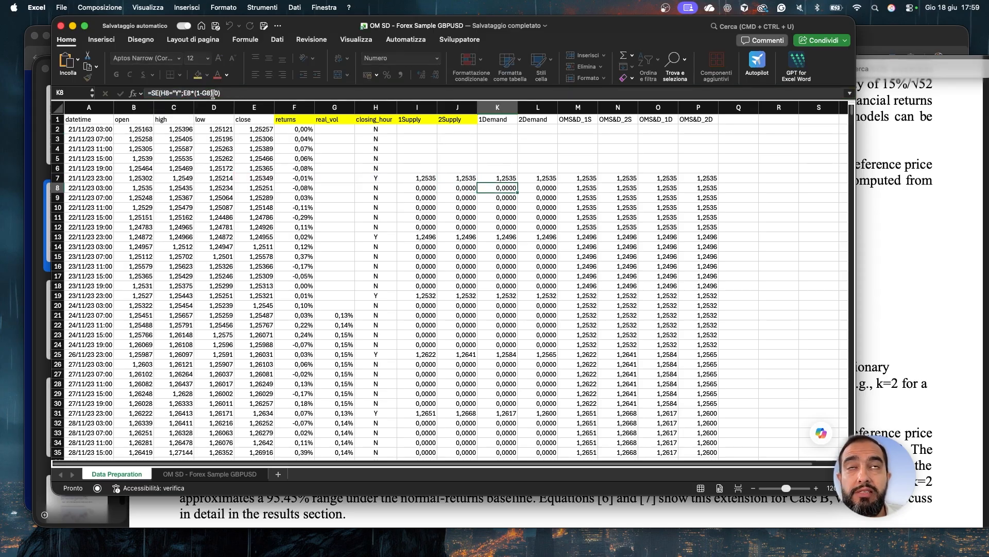
Step: Highlight the 1Demand header in K1 with a yellow fill and inspect the one-sigma demand formula in K7
click(504, 120)
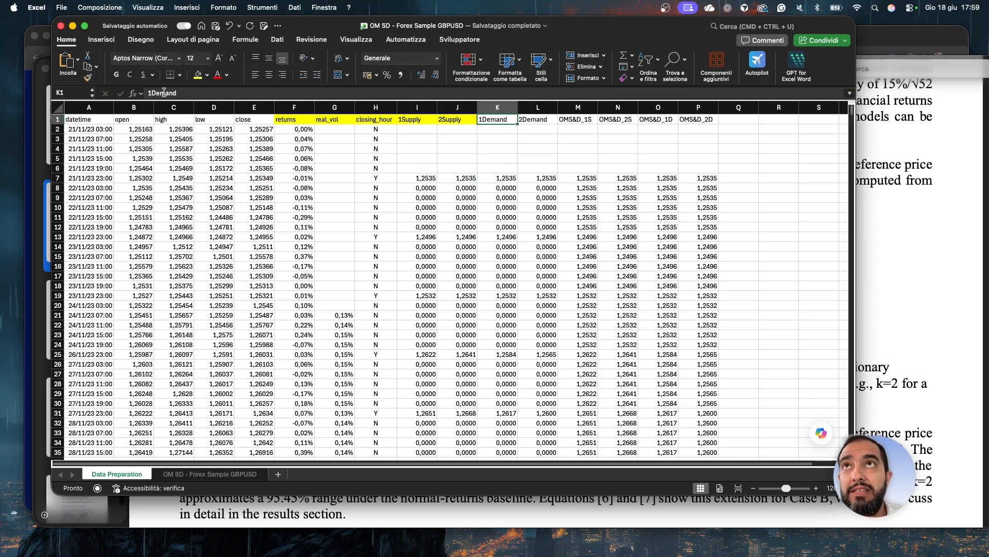
click(199, 75)
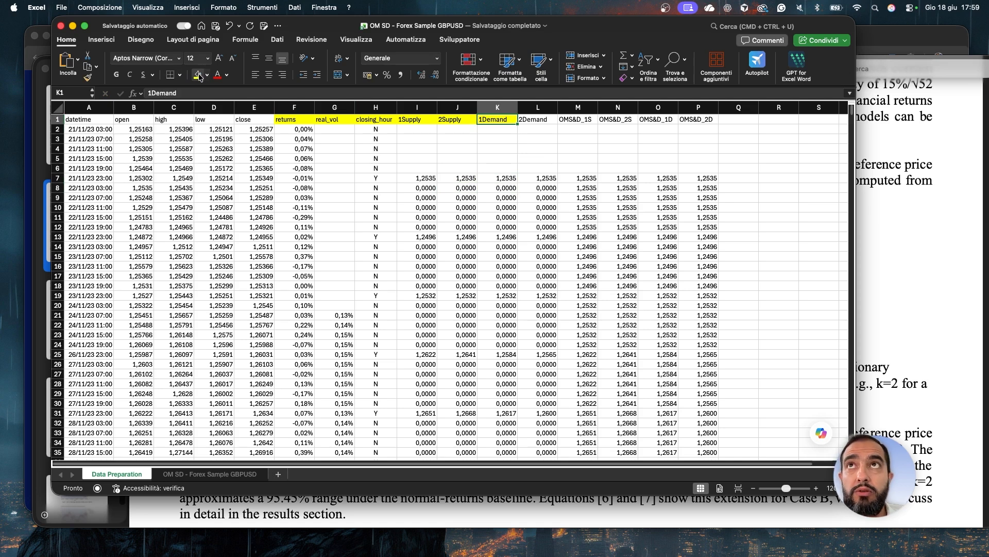
click(525, 178)
click(507, 176)
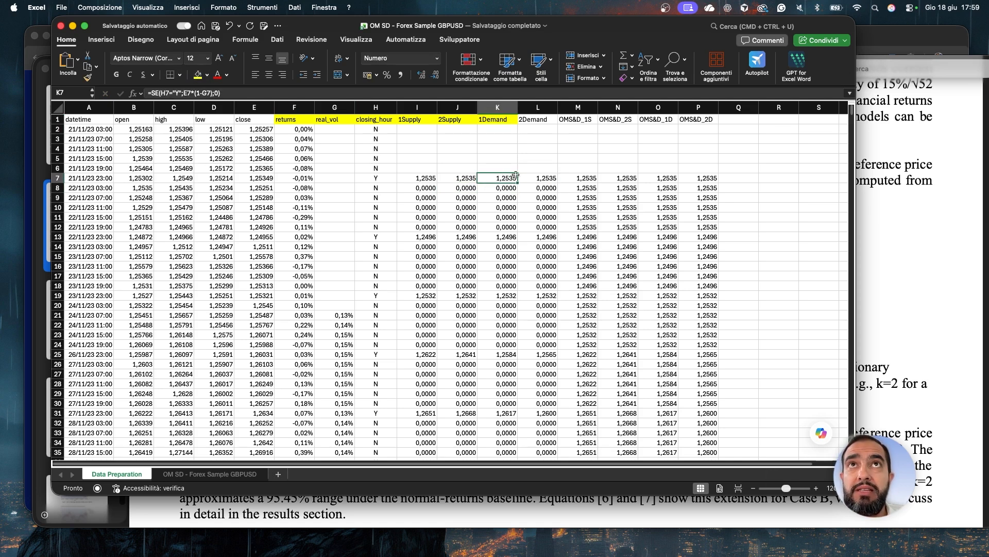
Step: Inspect the two-sigma demand formula in L7 and highlight the 2Demand header in L1 with a yellow fill
click(552, 177)
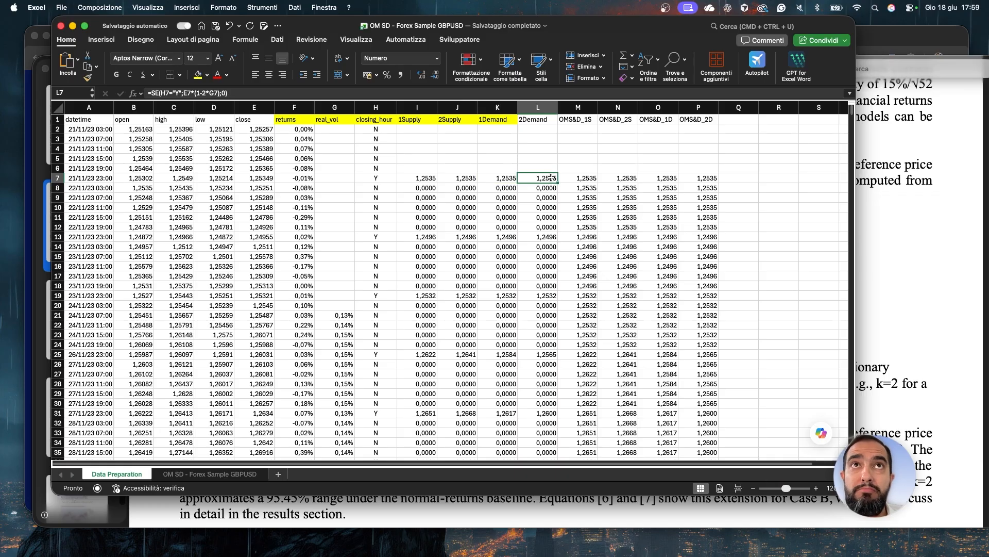
click(211, 94)
key(Return)
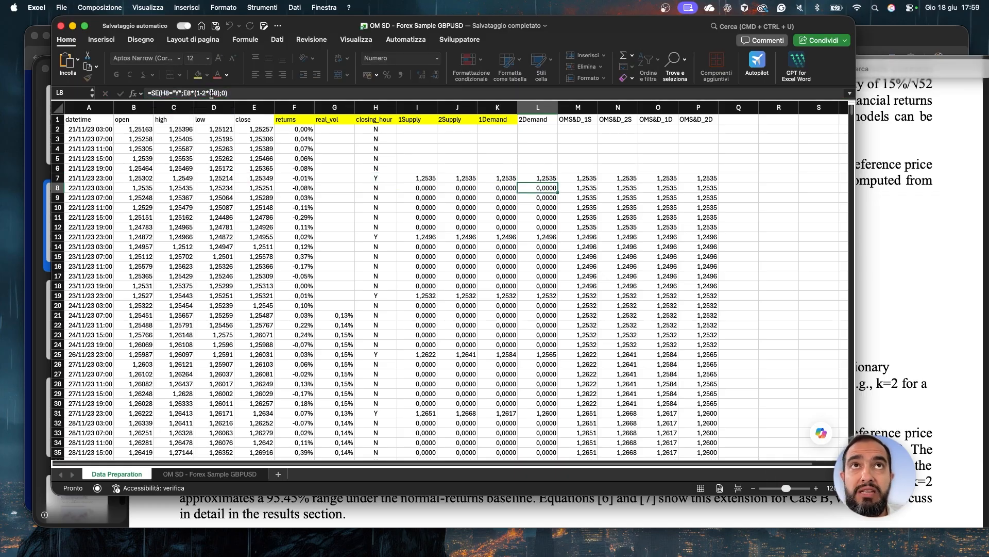
click(544, 121)
click(199, 75)
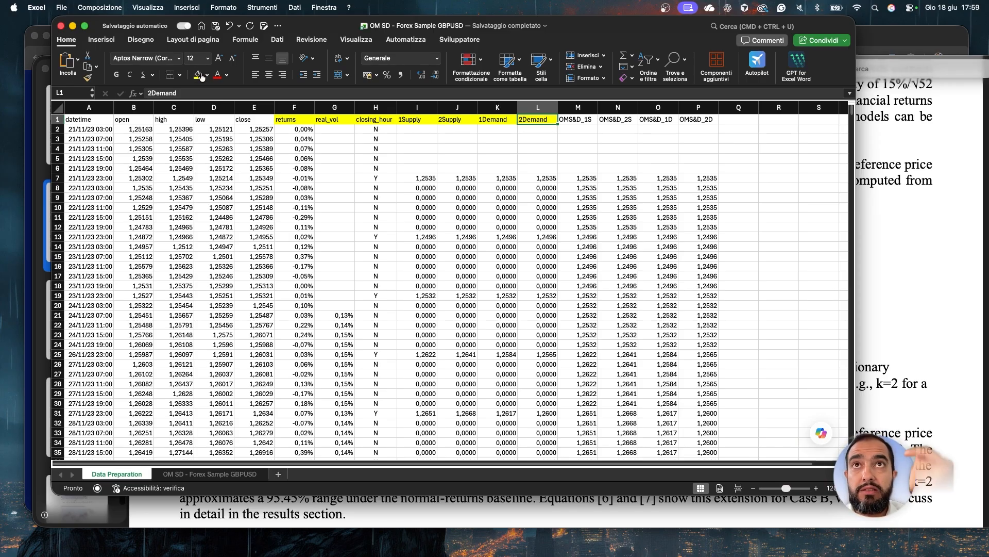
Step: View the supply and demand level lines on Chrome's OM Quant Services charts, and return to Excel at the OMS&D_1S formula in M7
key(super+Tab)
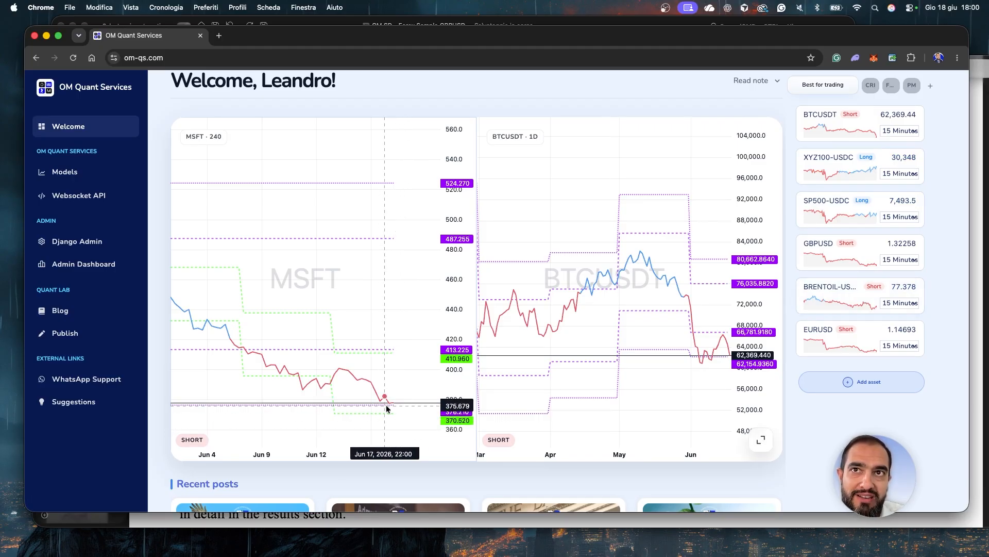
key(super+Tab)
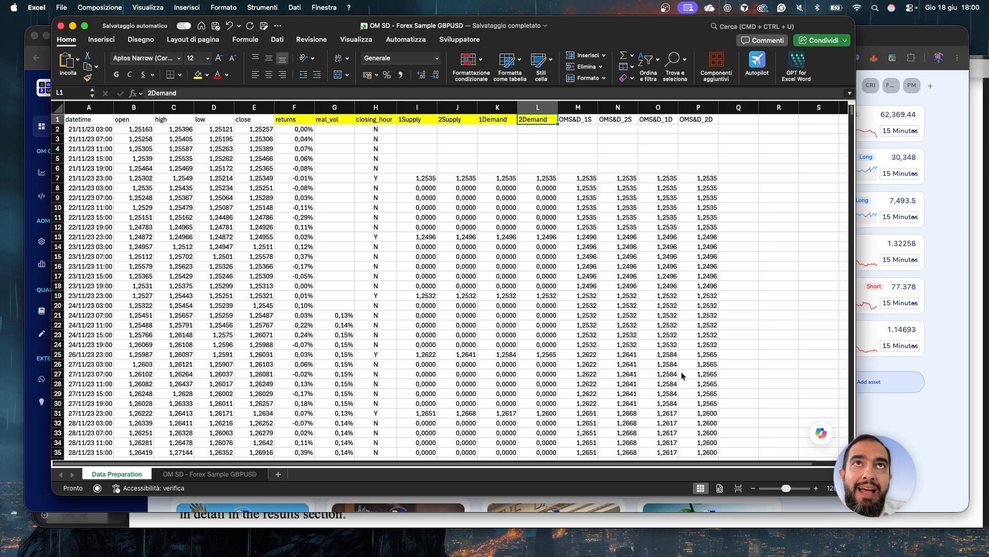
click(584, 180)
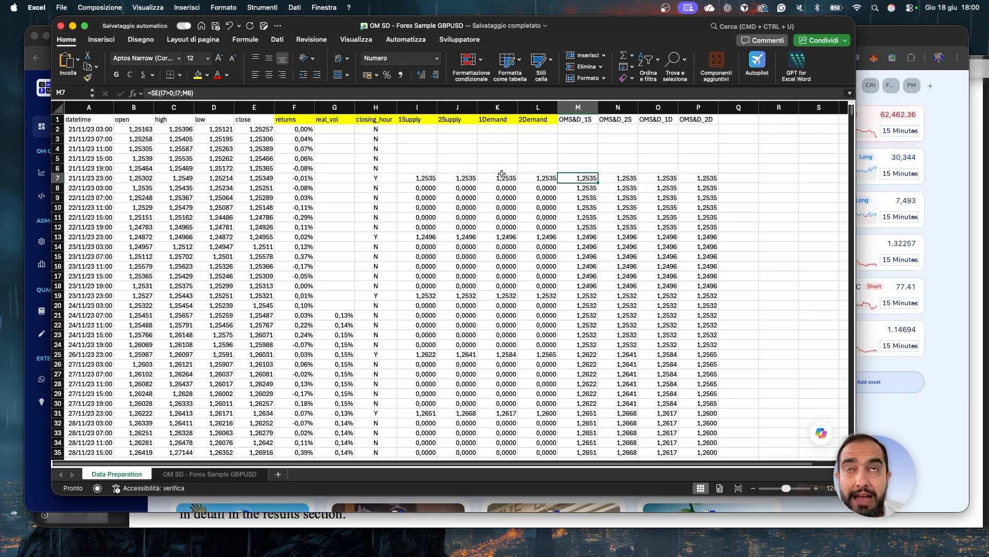
Step: Compare the computed supply and demand cells in rows 7 and 8 with the OMS&D_1S cells M7 and M8
click(428, 177)
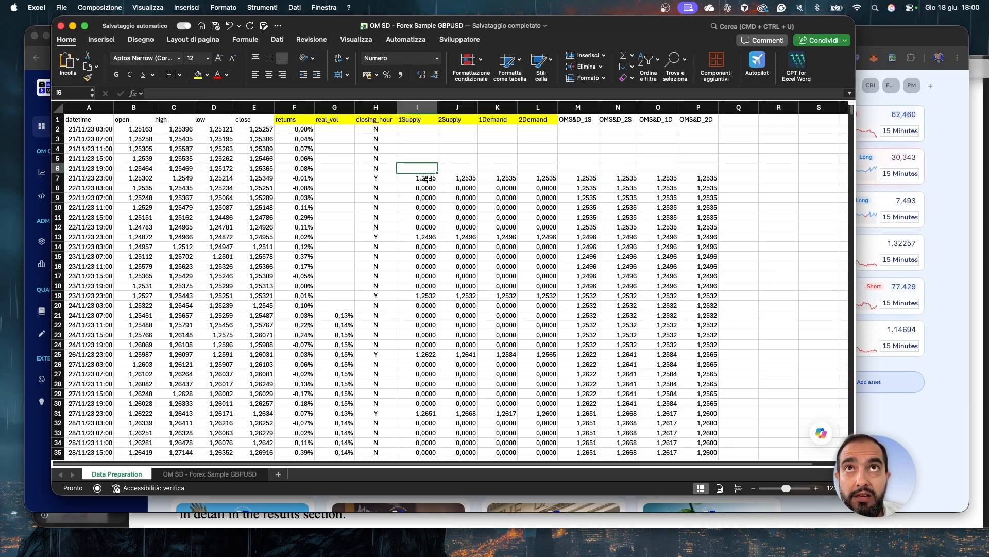
click(525, 181)
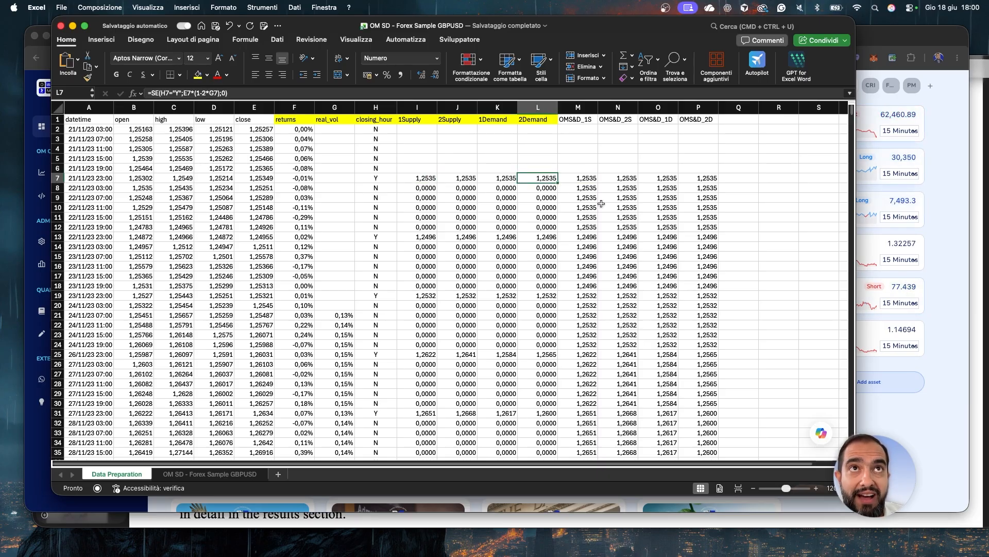
click(586, 179)
click(583, 186)
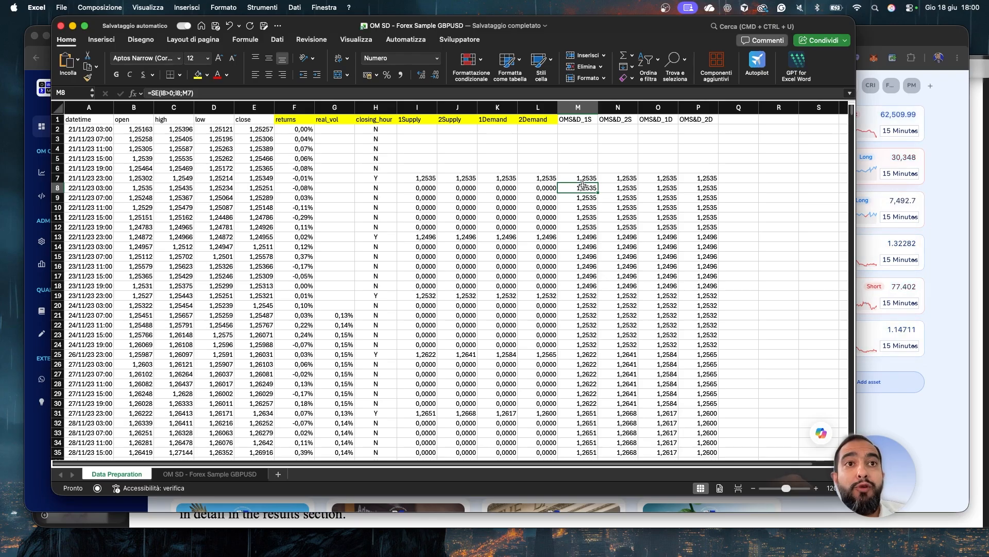
click(430, 188)
click(423, 176)
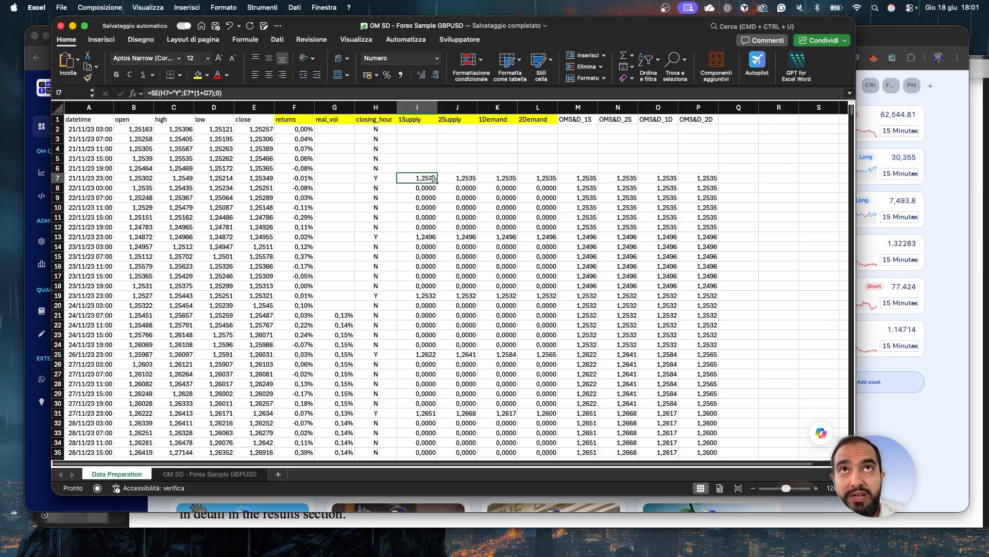
Step: Mark the intraday rows 8 to 12 and 14 to 18 that follow each closing-hour level, checking the closing row's 1Supply in I13
drag(410, 187, 101, 228)
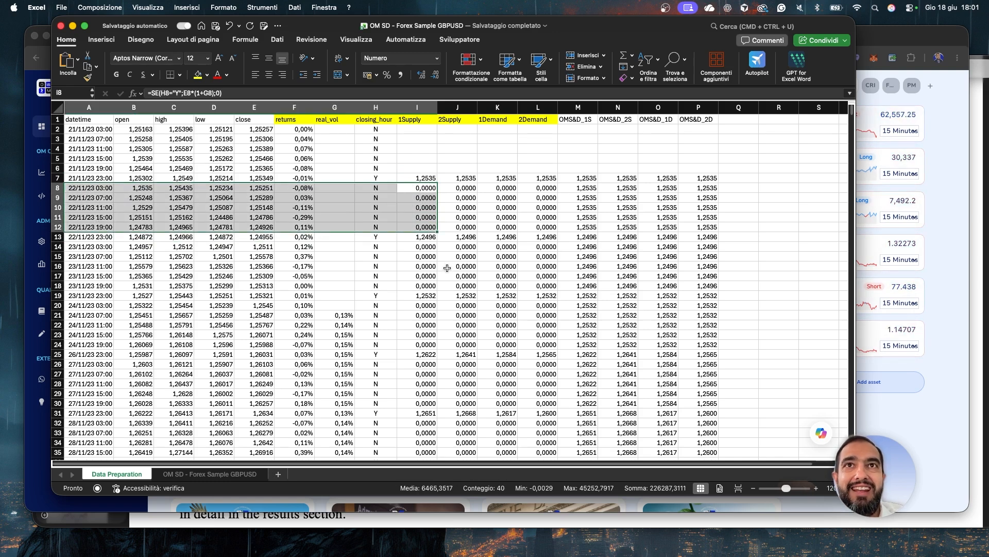
click(420, 236)
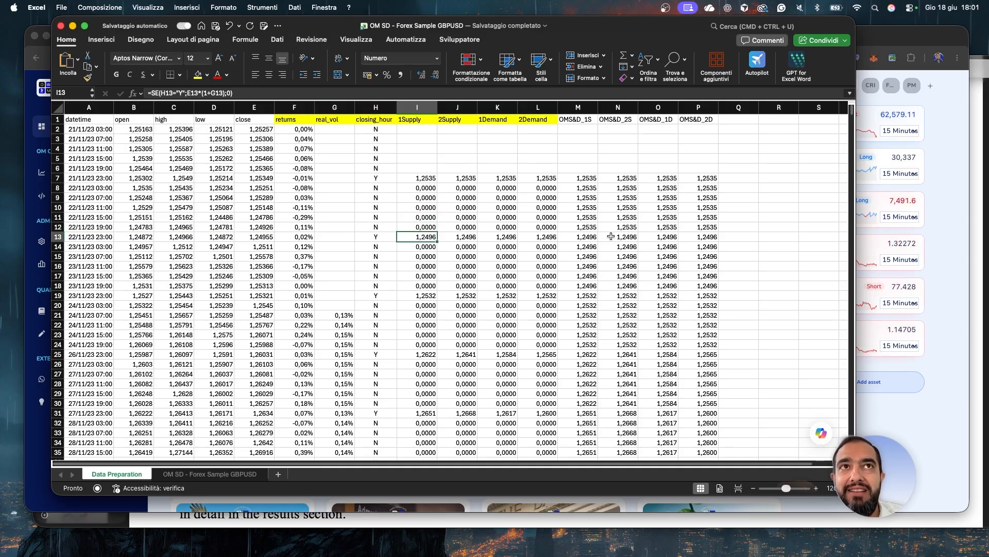
drag(584, 247, 75, 287)
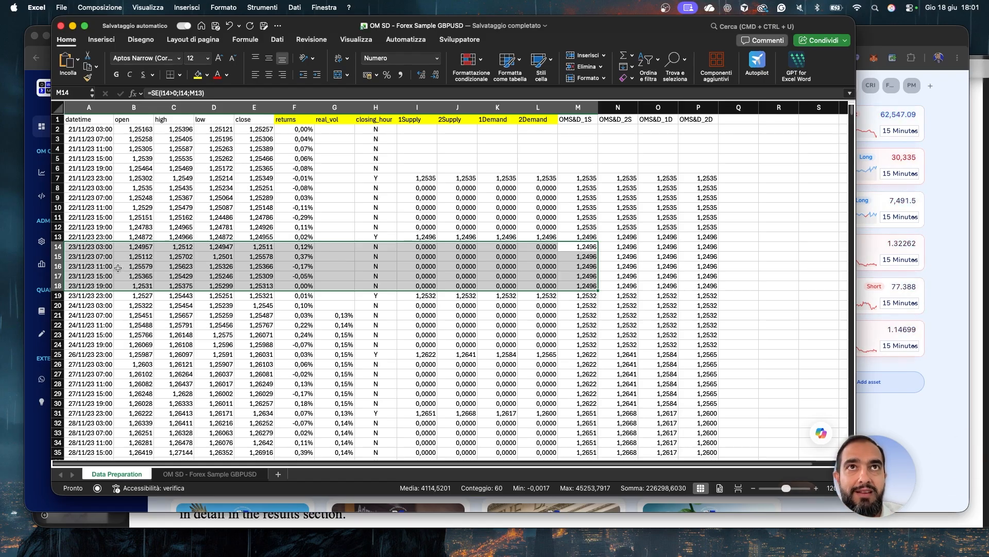
Step: Inspect the OMS&D_1S formulas in M7 and M8, tracing their references to 1Supply and to the preceding row's level
click(613, 198)
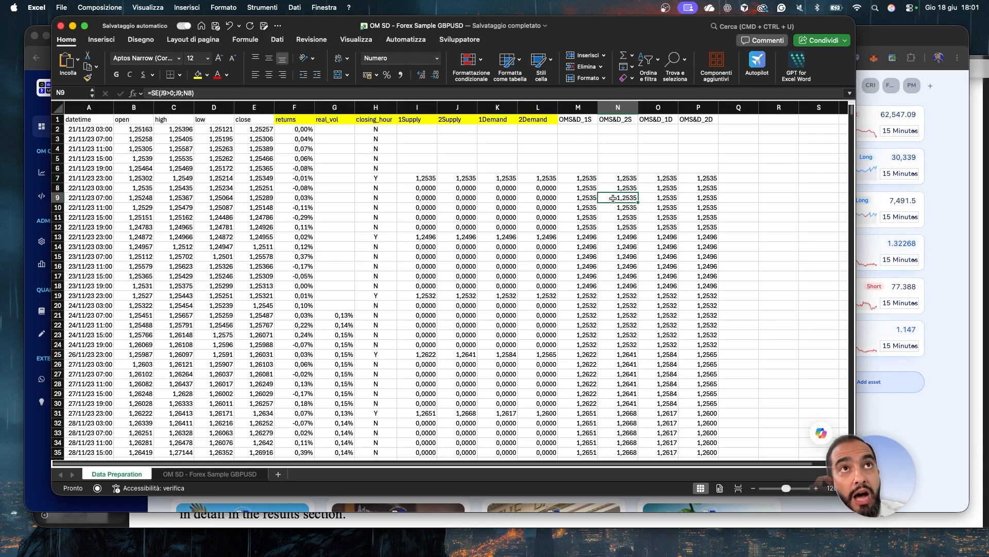
click(588, 181)
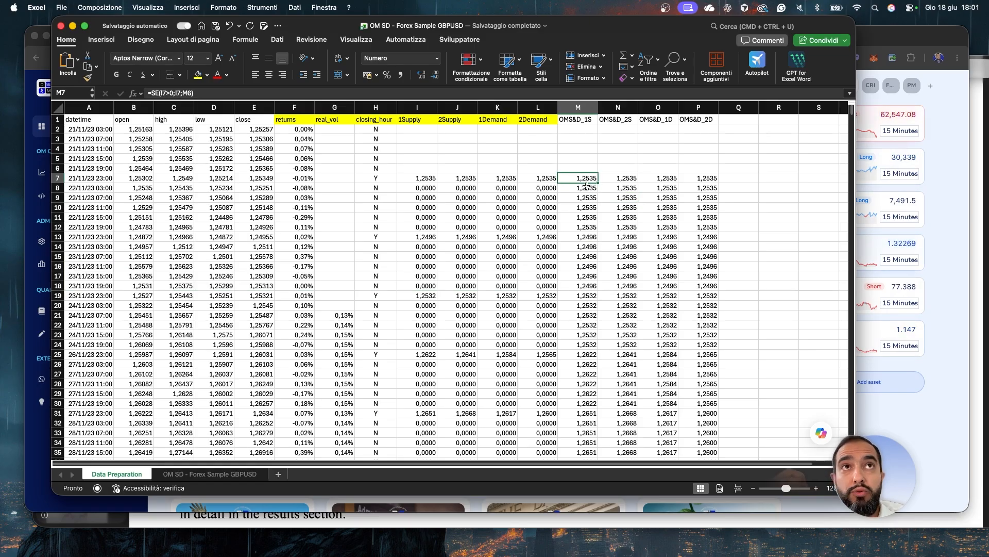
click(230, 92)
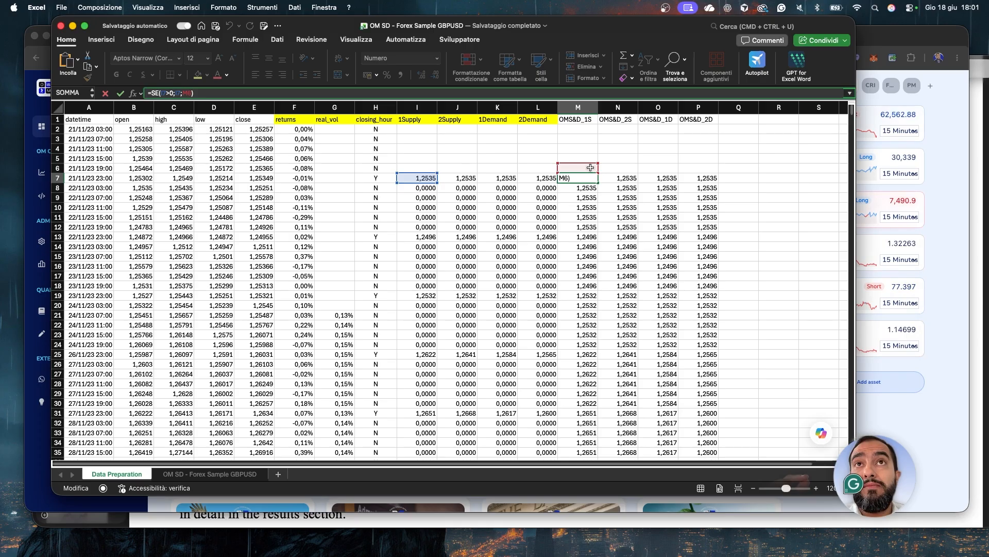
key(Return)
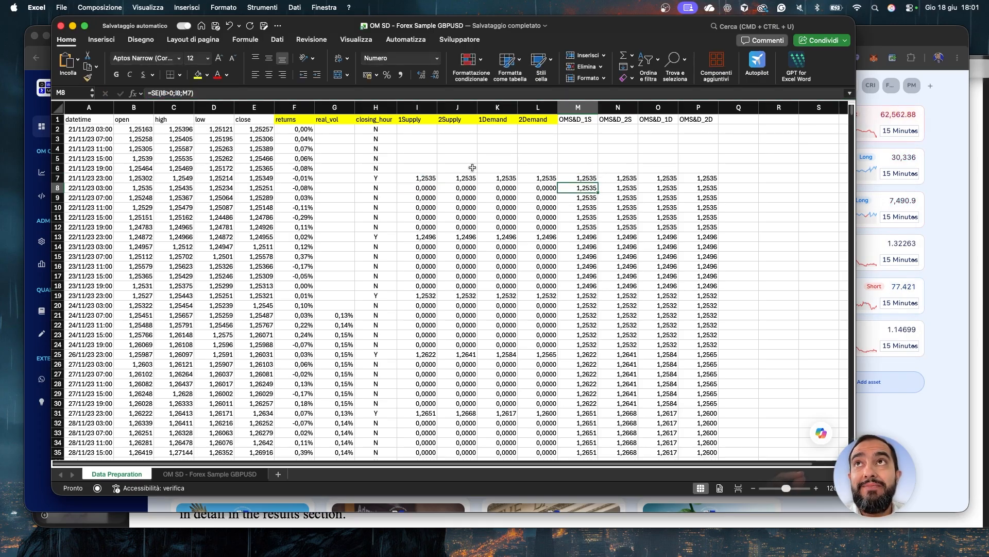
click(354, 94)
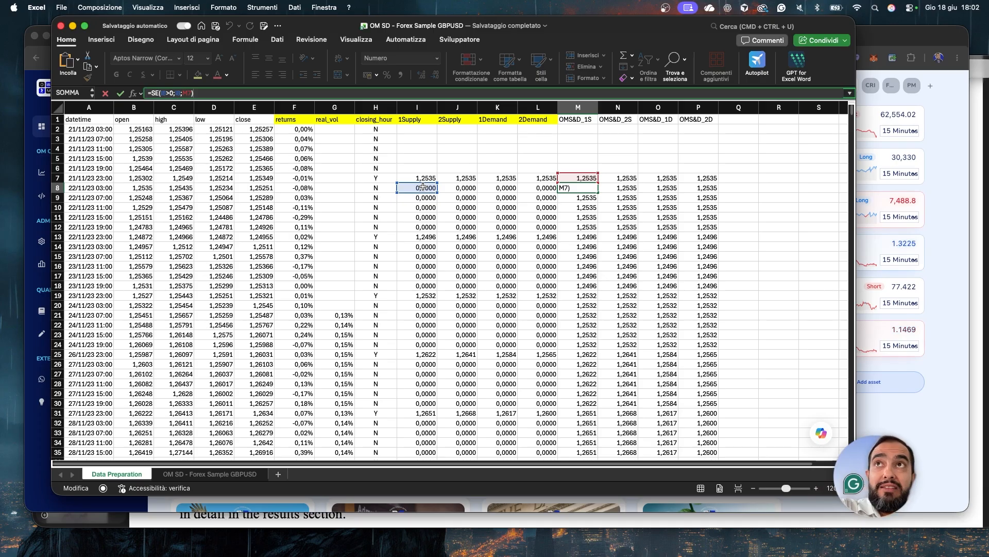
click(580, 177)
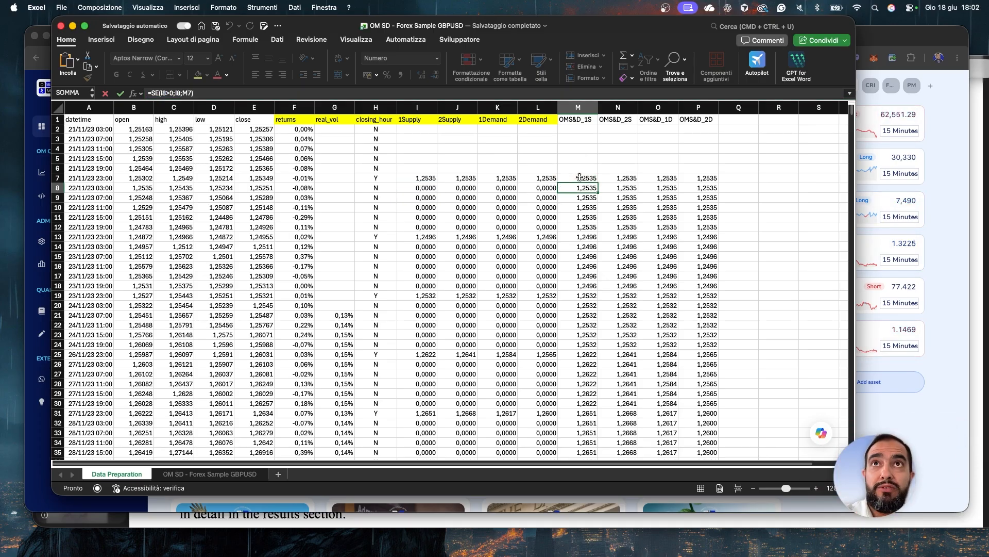
Step: Compare the references to I7 and M6 in the M7 formula with those of the M8 formula below it
click(509, 93)
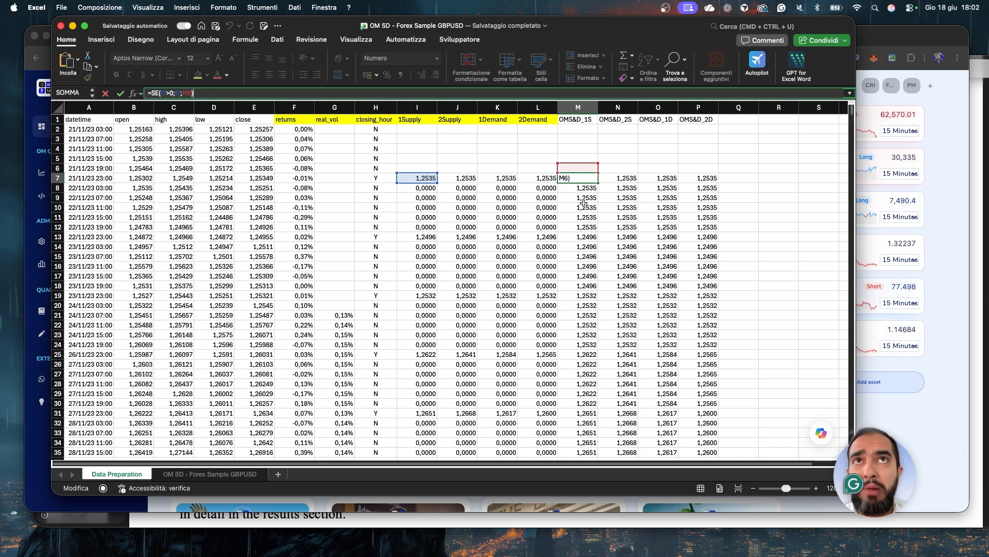
click(610, 200)
click(580, 179)
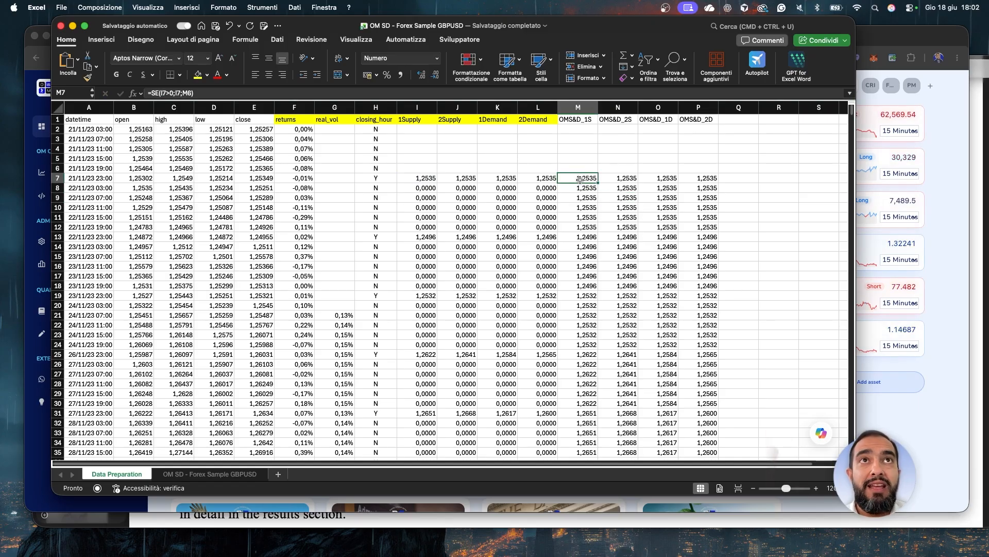
click(576, 187)
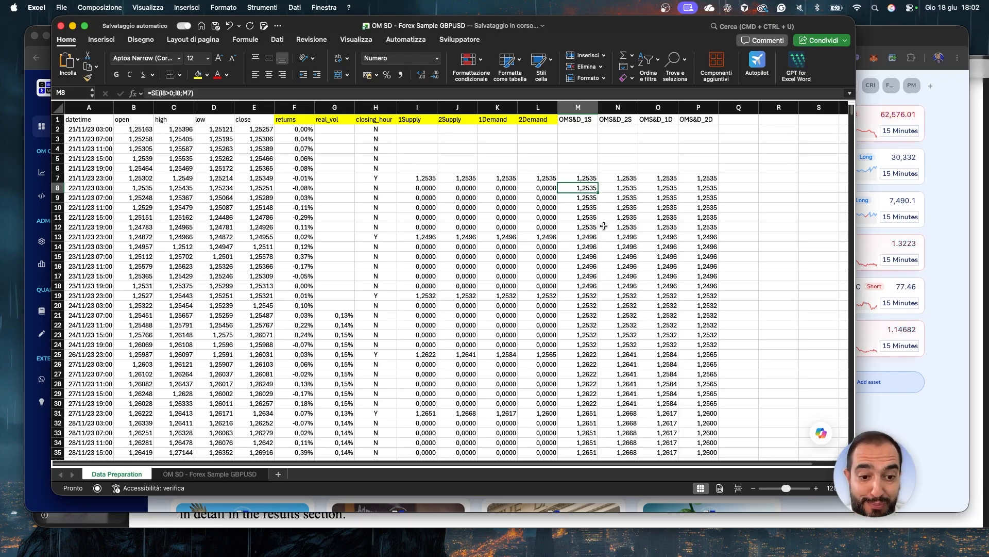
Step: Inspect the OMS&D_1S formula in M13, tracing its references to 1Supply in I13 and the preceding level in M12 across row 13
click(581, 235)
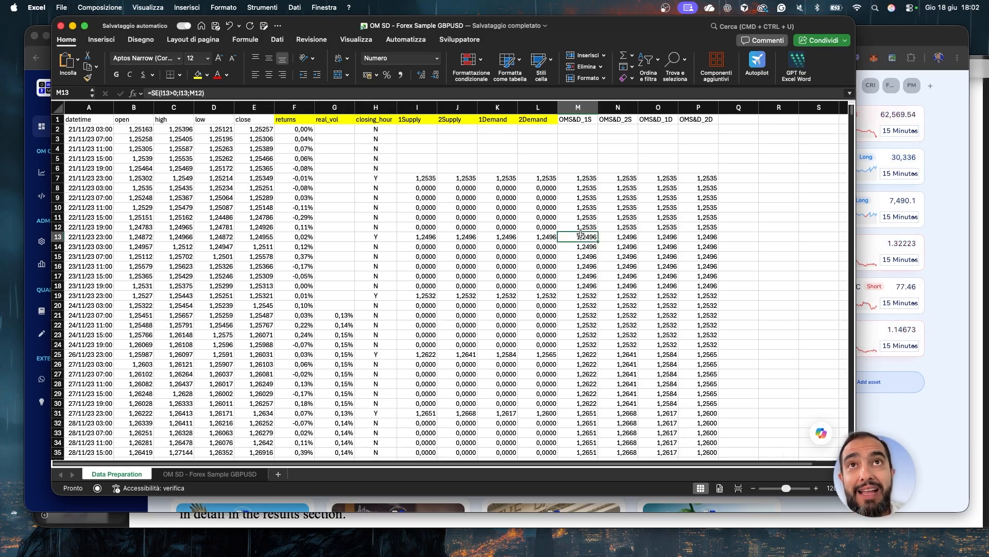
click(349, 94)
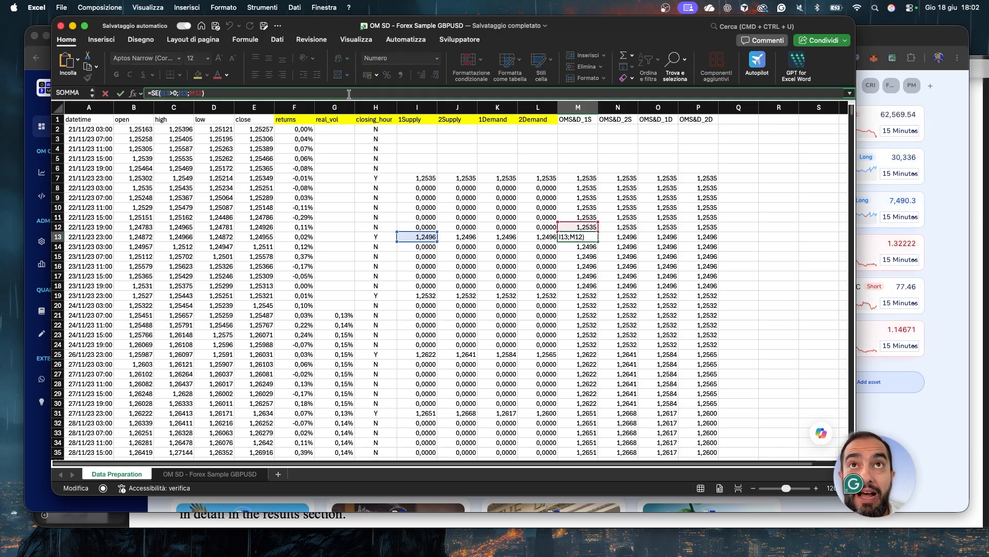
key(Escape)
key(Left)
key(Left)
key(Left)
key(Left)
key(Left)
key(Left)
key(Left)
key(Left)
key(Left)
key(Right)
key(Right)
key(Right)
key(Right)
key(Right)
key(Right)
key(Right)
key(Right)
key(Right)
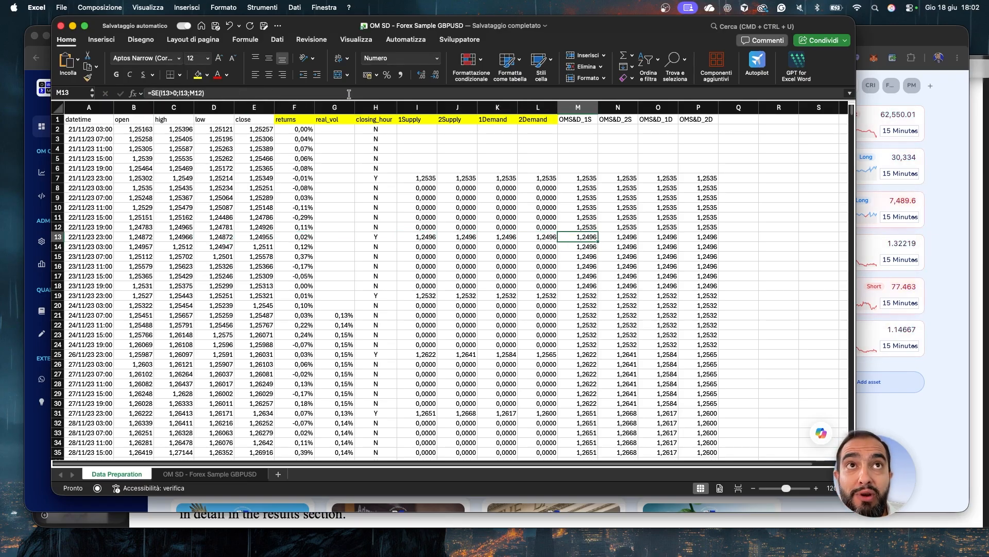
click(349, 94)
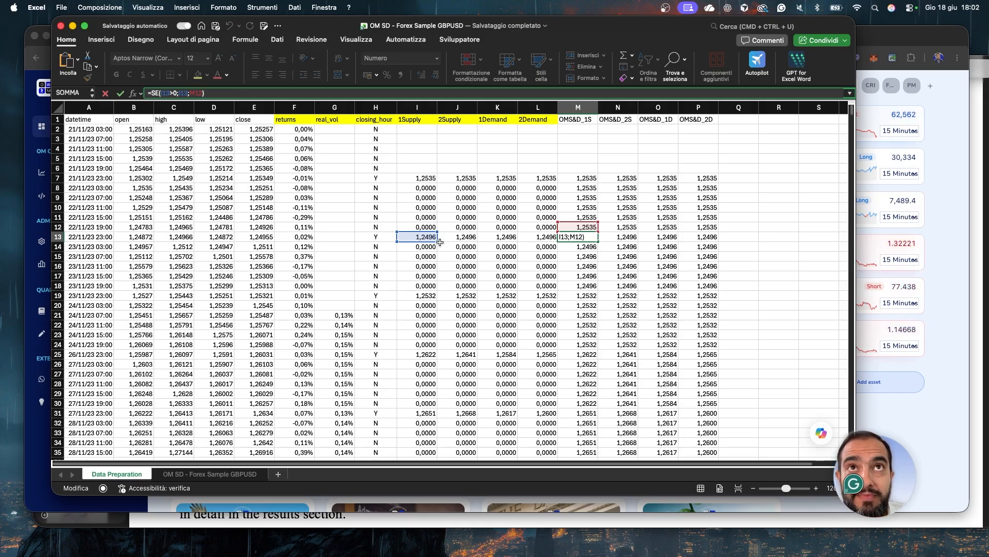
click(562, 230)
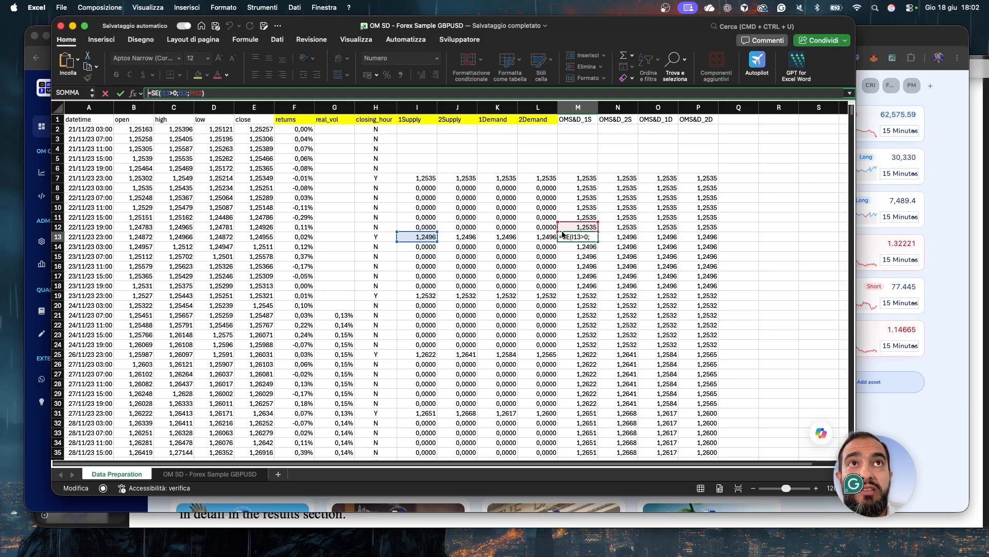
key(Return)
Step: Fill the four OMS&D header cells M1 to P1 with the same yellow as the neighbouring calculated columns
click(588, 219)
click(645, 214)
drag(572, 119, 699, 117)
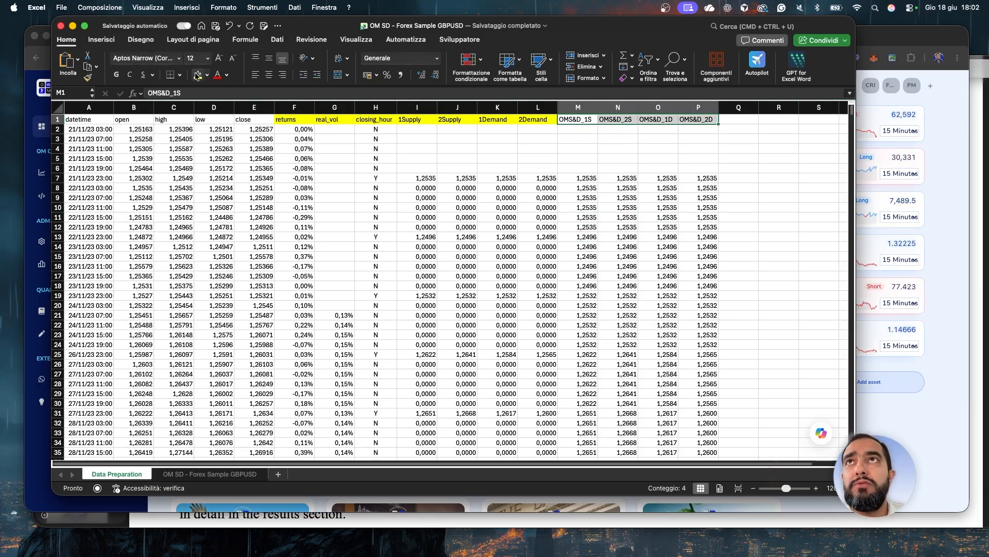
click(197, 75)
click(611, 129)
Step: Look through the OMS&D level columns and the closing_hour column down to the last data row, and return to the header row
click(618, 109)
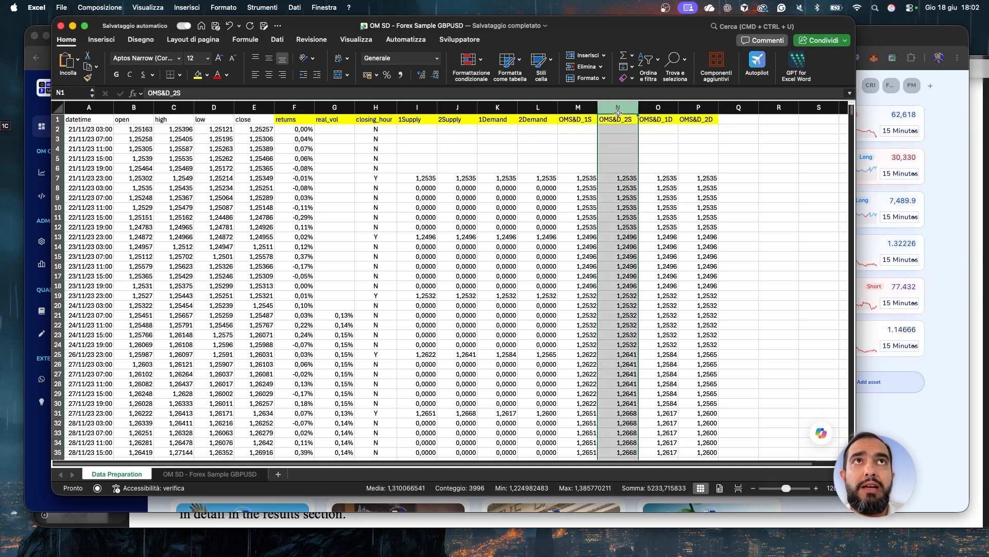
click(690, 122)
scroll(623, 262, down, 10)
shift+click(622, 263)
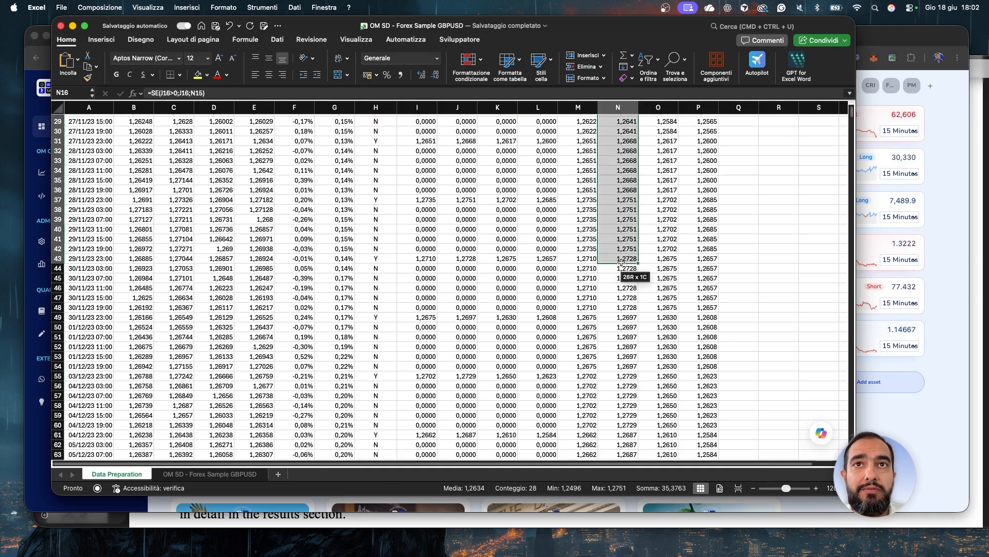
click(370, 295)
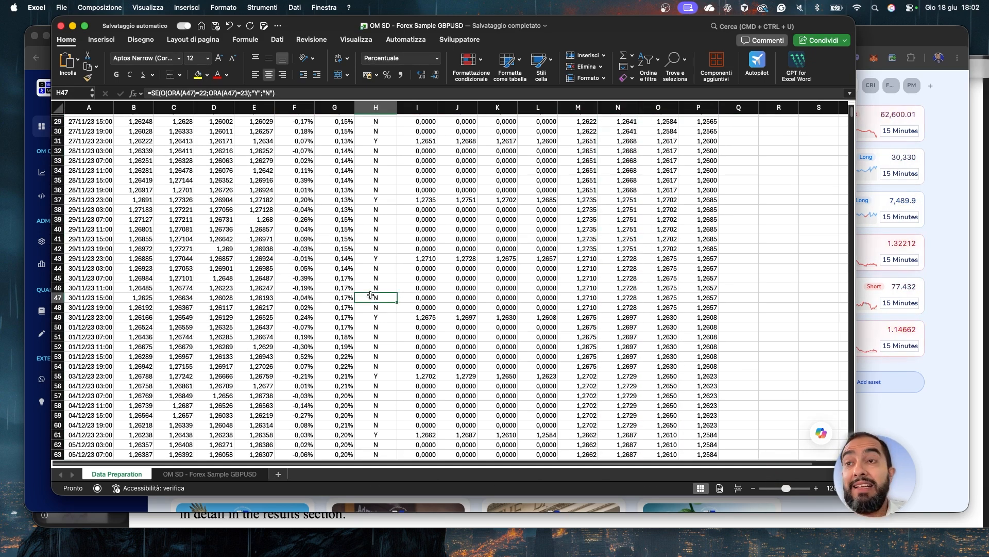
key(ctrl+Down)
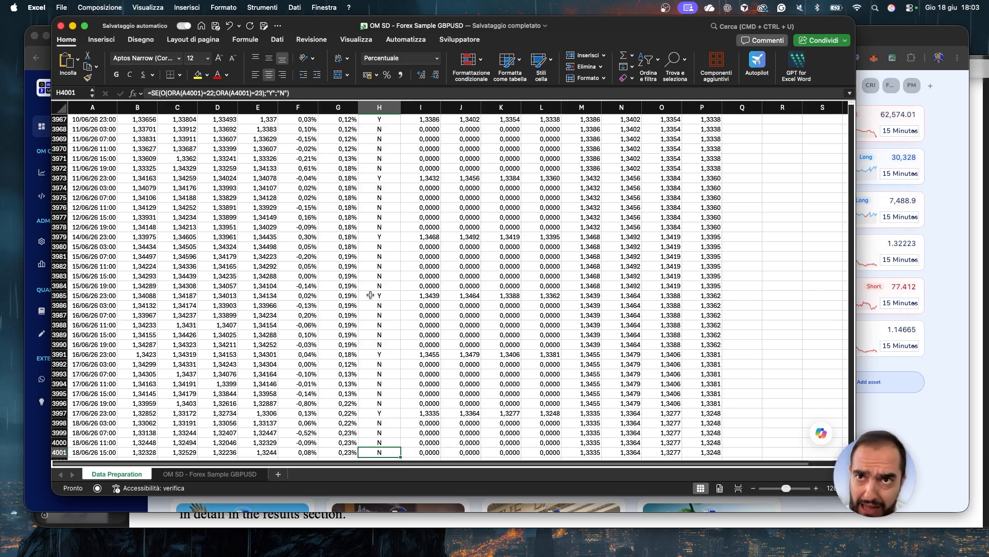
click(247, 256)
key(super+Up)
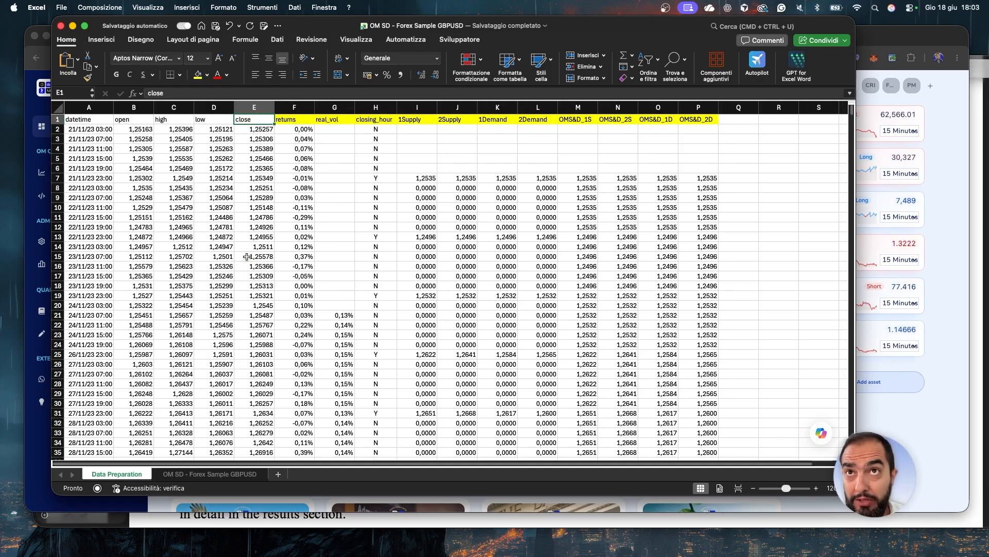
Step: Open the OM SD - Forex Sample GBPUSD sheet and check the first datetime entries in A2 and A3
click(225, 473)
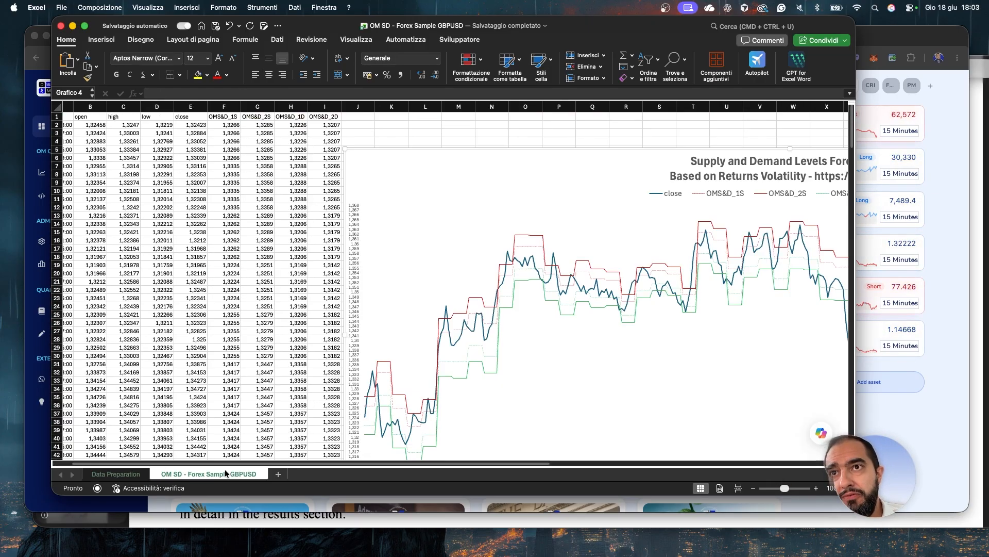
scroll(216, 373, left, 2)
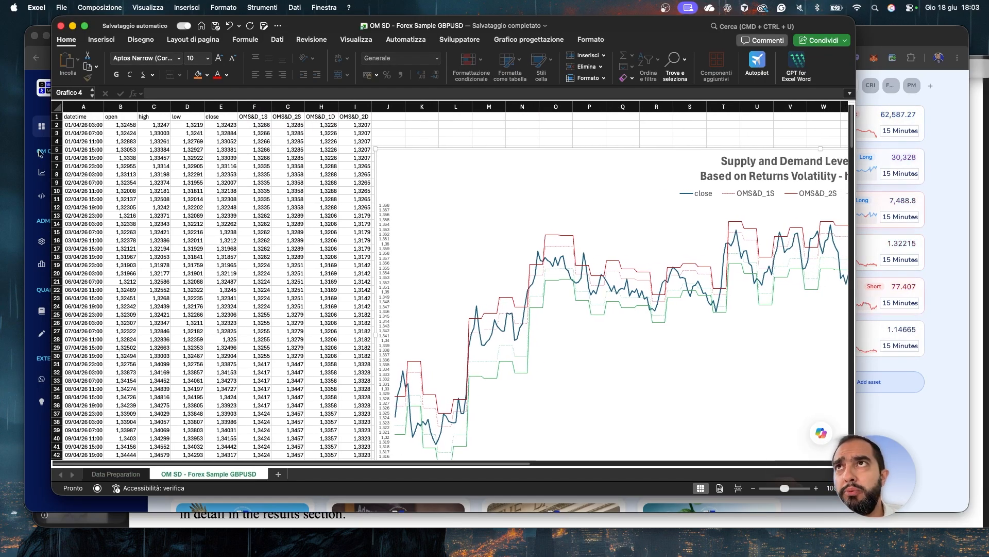
click(91, 133)
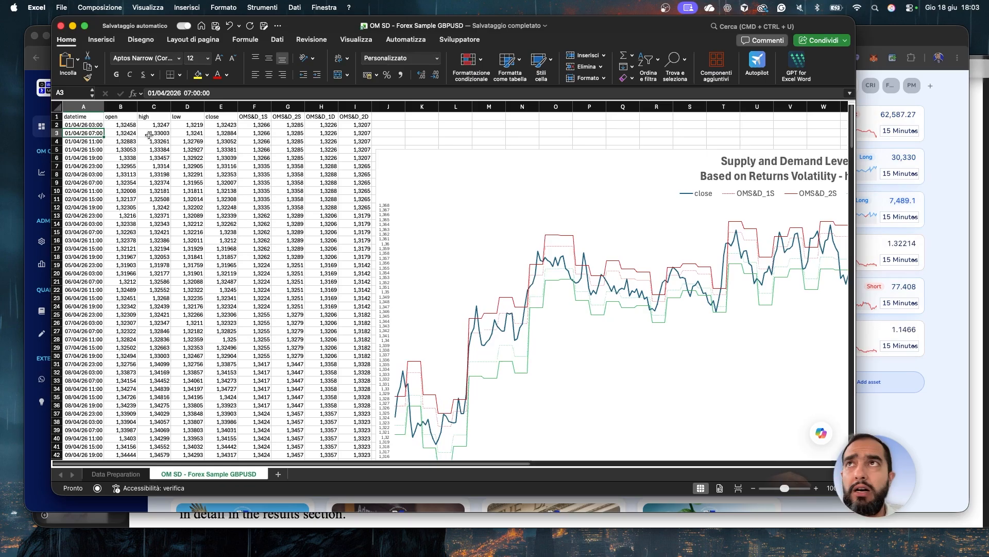
click(98, 125)
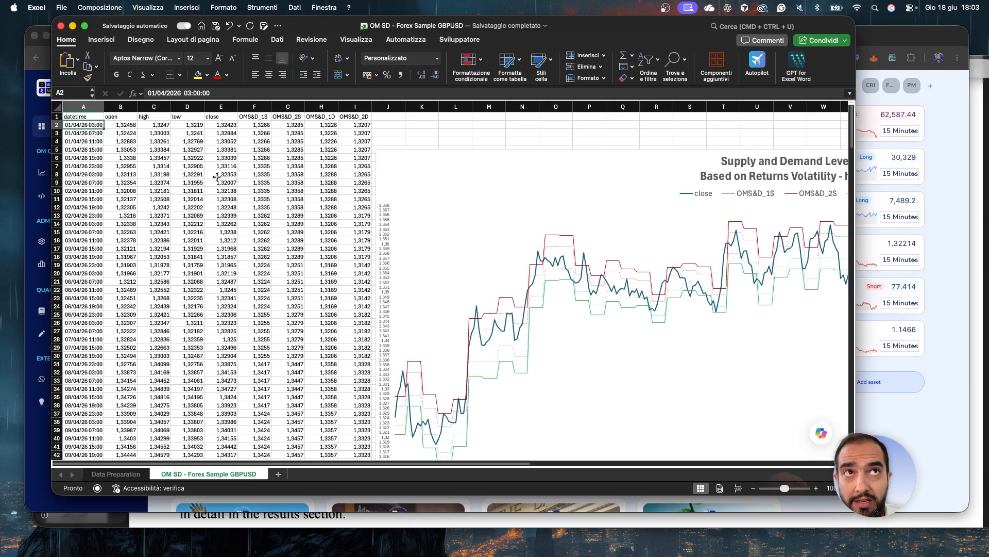
Step: Enlarge the supply and demand levels chart in both directions, extending it to about column AQ and row 88
scroll(217, 176, right, 10)
scroll(217, 176, down, 10)
scroll(217, 177, right, 5)
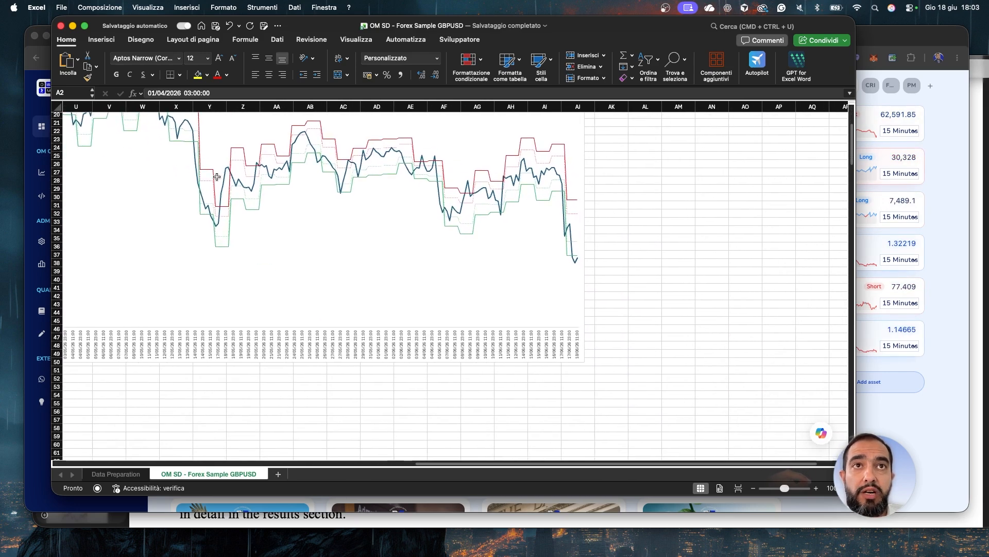
click(585, 360)
drag(584, 360, 788, 433)
scroll(581, 360, left, 9)
scroll(581, 360, up, 10)
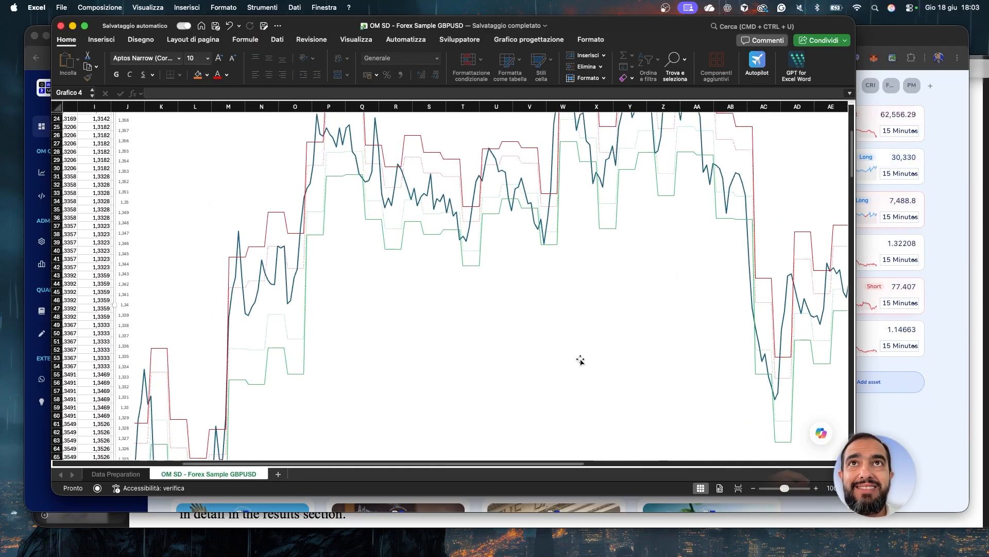
Step: Show the workbook full screen and widen the supply and demand chart to about column BG
scroll(581, 360, left, 5)
scroll(580, 360, down, 3)
scroll(581, 361, right, 15)
scroll(581, 360, down, 4)
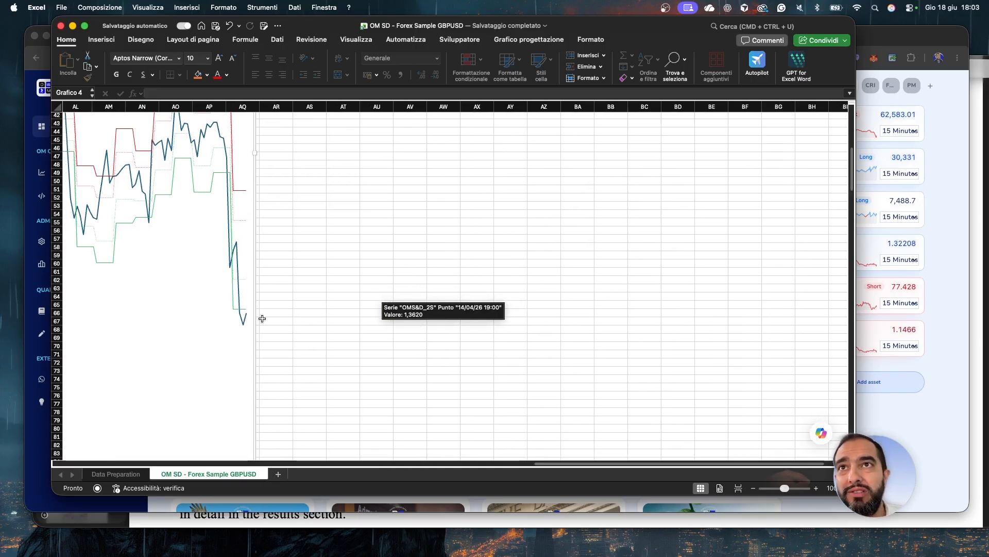
click(245, 319)
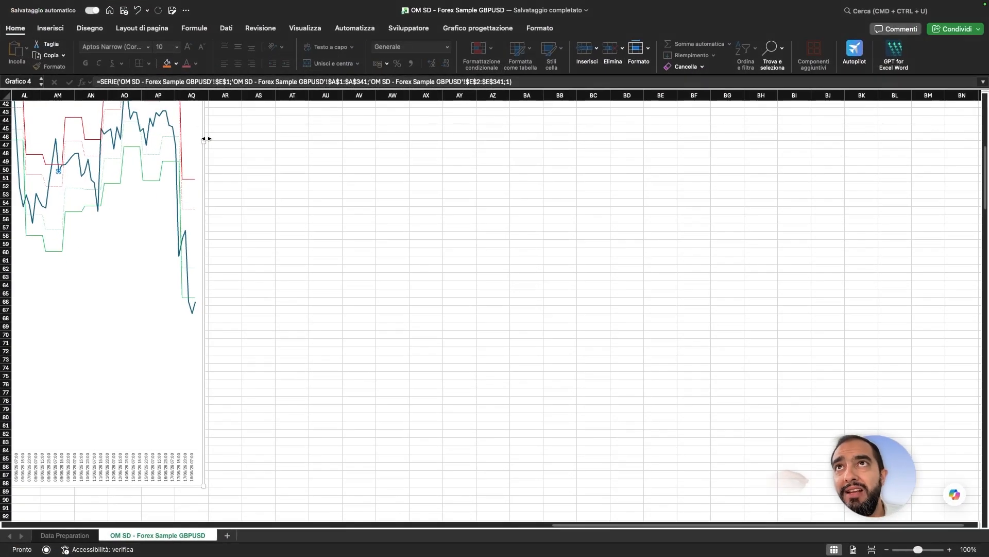
drag(205, 140, 728, 174)
Step: Examine how the close line moves against the OMS&D supply and demand levels from the chart's start through its middle
scroll(456, 256, left, 10)
scroll(456, 256, up, 11)
scroll(456, 257, down, 9)
scroll(456, 257, left, 5)
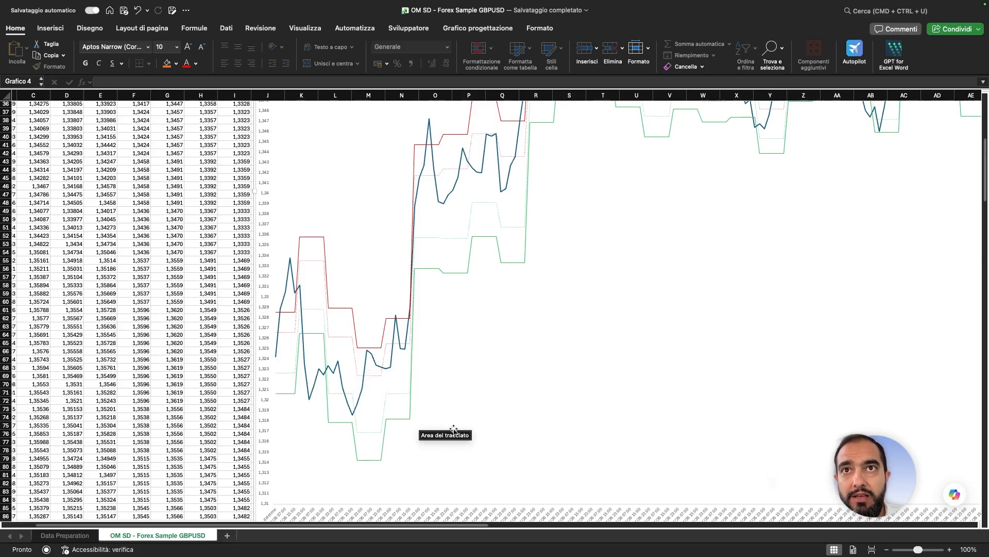
scroll(454, 429, up, 4)
scroll(453, 429, right, 1)
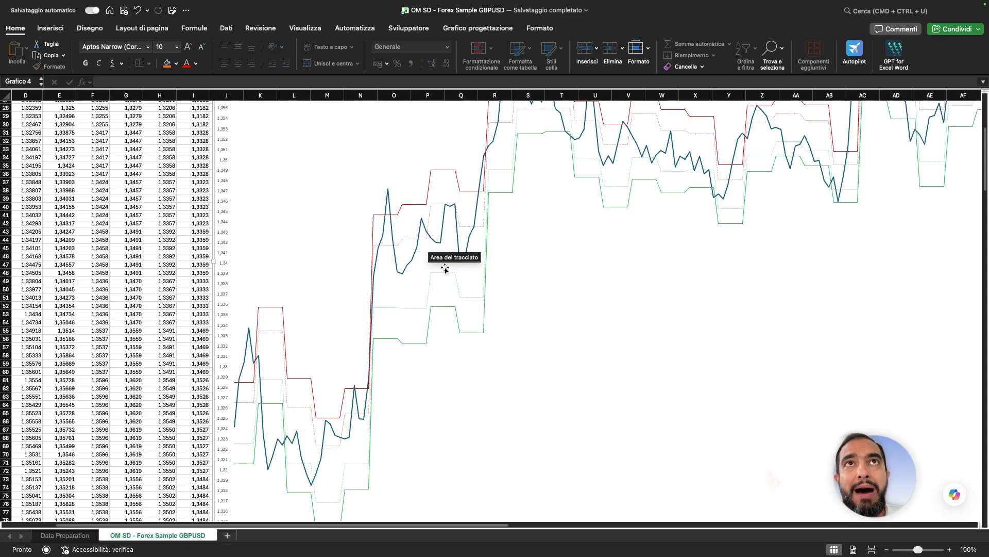
scroll(520, 278, right, 5)
scroll(521, 279, up, 3)
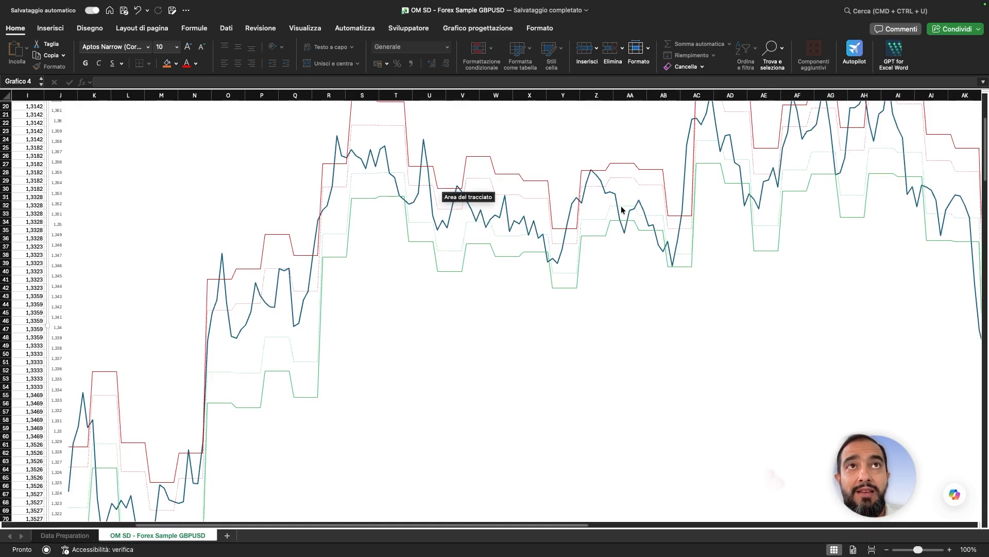
scroll(700, 218, right, 7)
scroll(699, 218, up, 2)
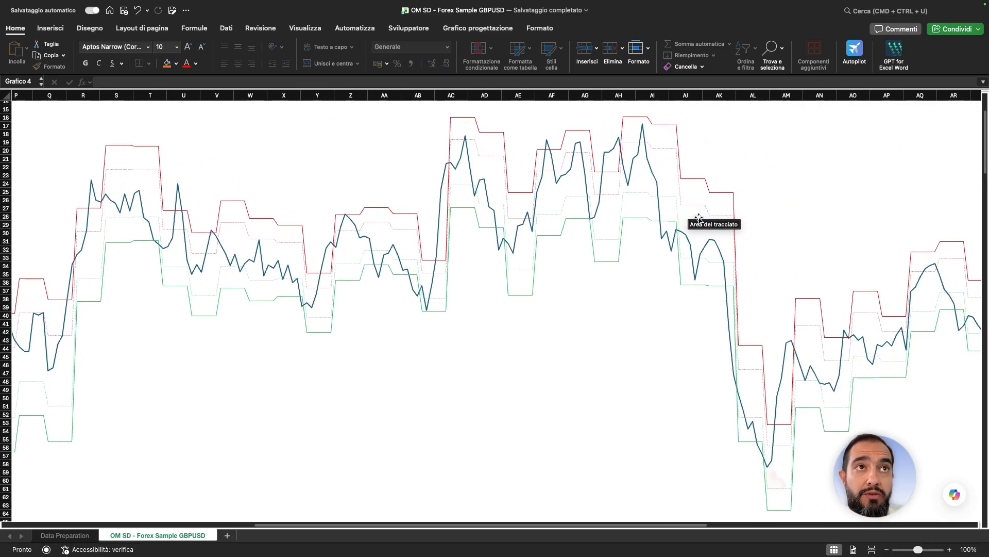
scroll(700, 218, up, 3)
scroll(699, 218, left, 4)
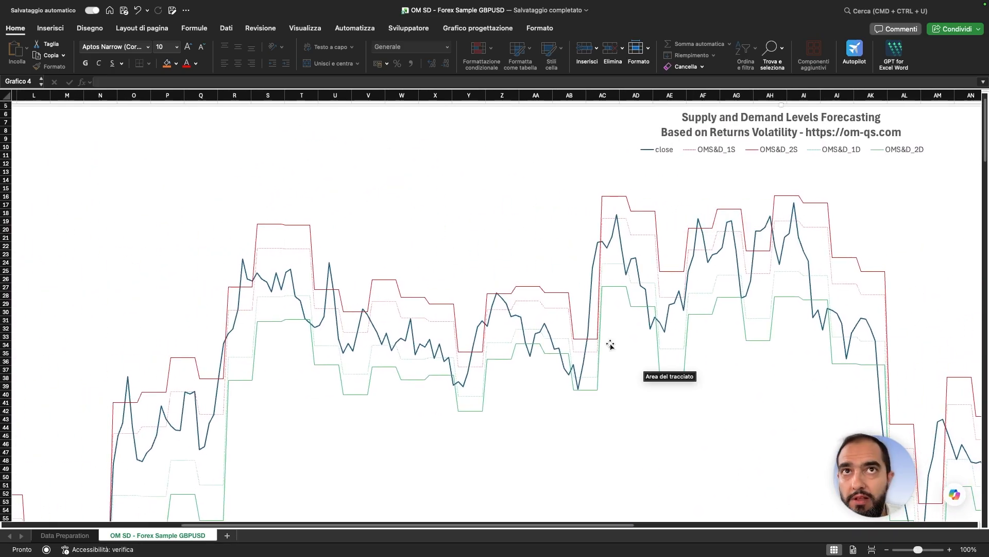
scroll(582, 335, down, 2)
scroll(583, 335, right, 9)
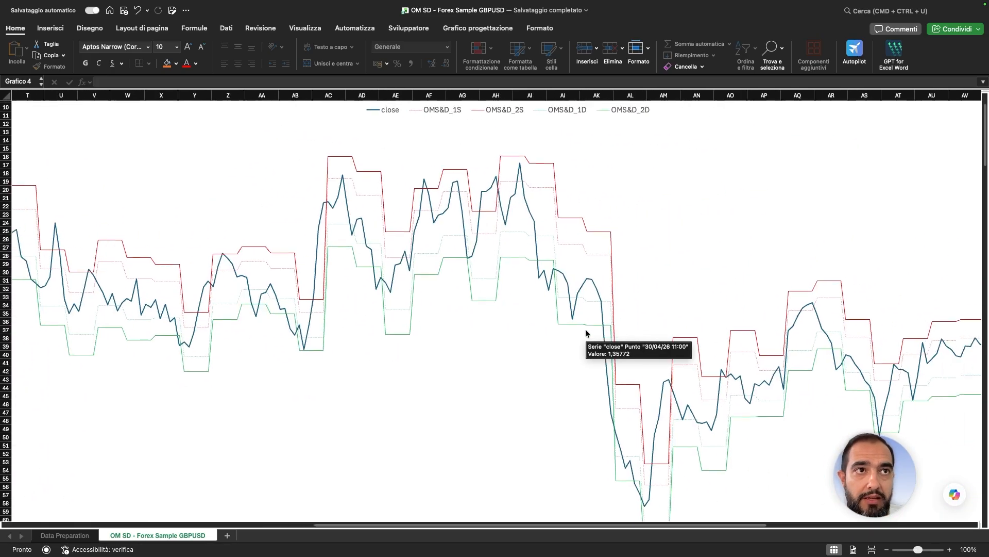
Step: Examine the close line against the OMS&D_2D level on 17 and 18/06/26 at the chart's end, and go back over the earlier dates
scroll(589, 410, right, 15)
scroll(589, 410, down, 2)
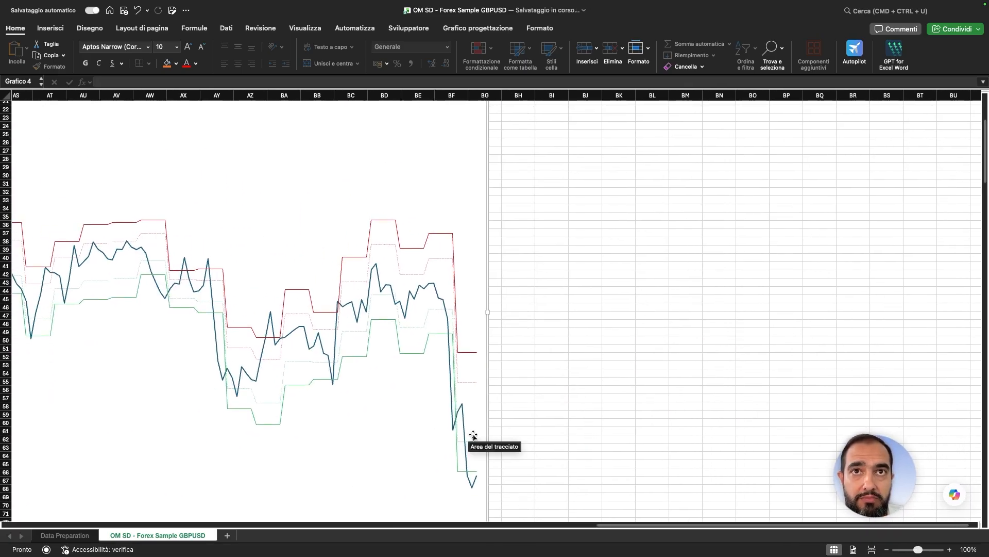
mouse_move(456, 407)
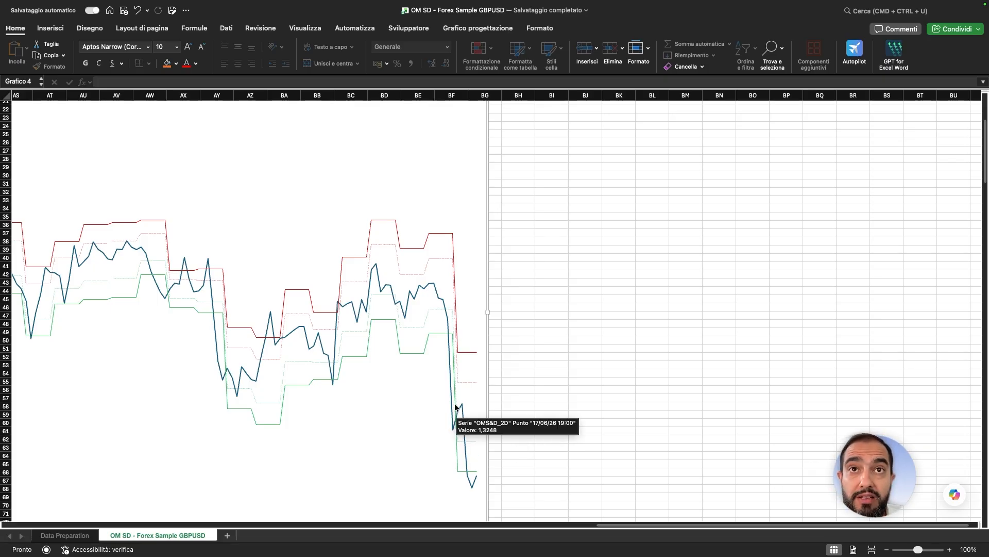
scroll(435, 436, down, 5)
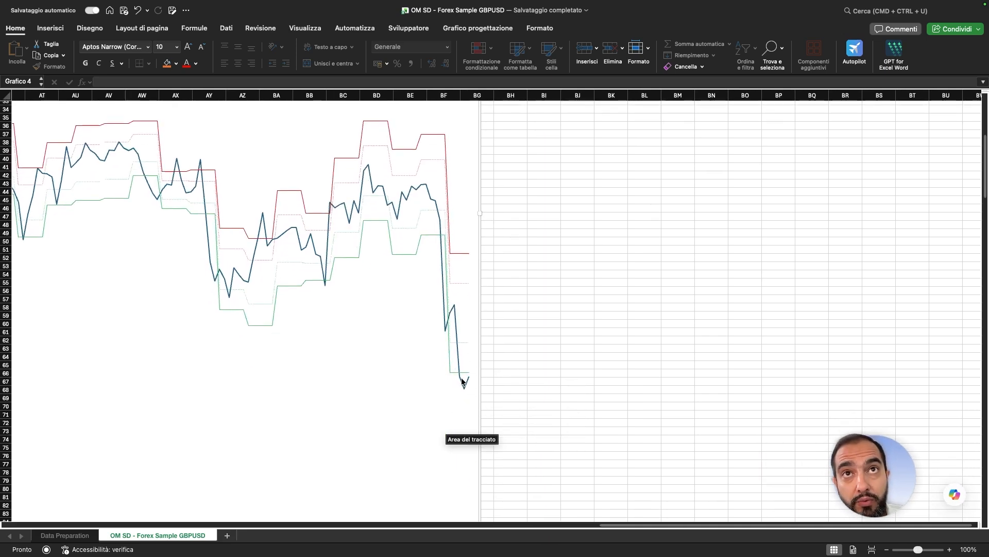
mouse_move(462, 381)
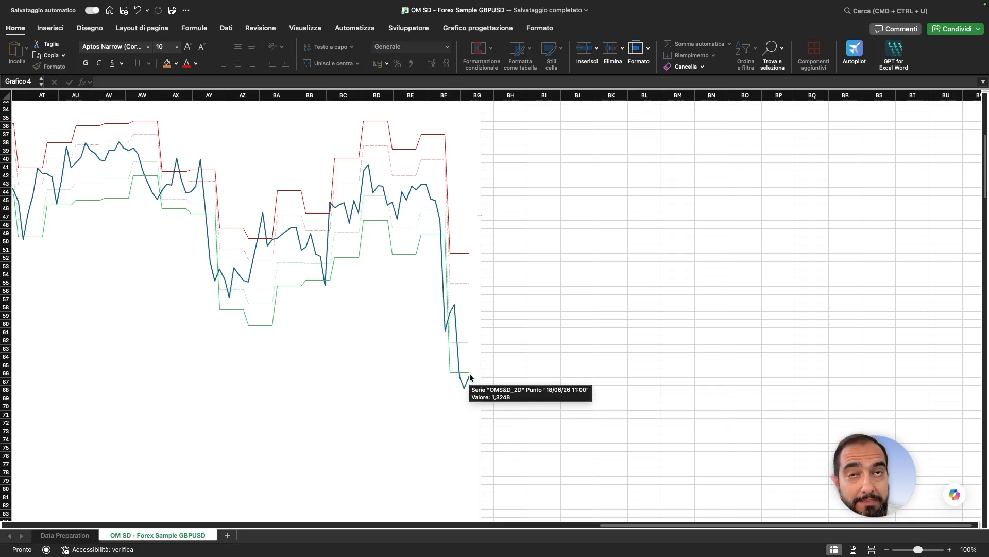
scroll(469, 373, left, 10)
scroll(469, 373, up, 3)
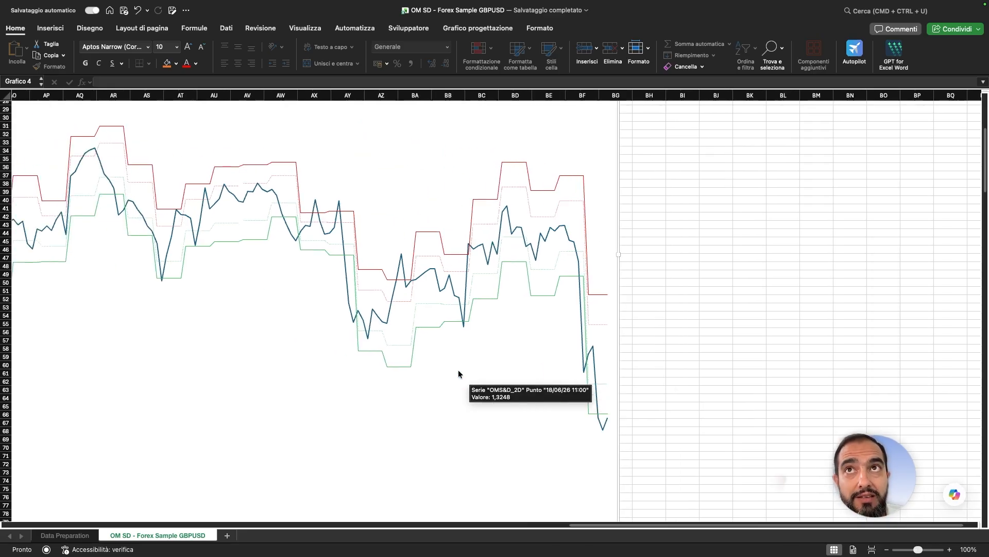
scroll(458, 373, left, 15)
scroll(459, 373, up, 5)
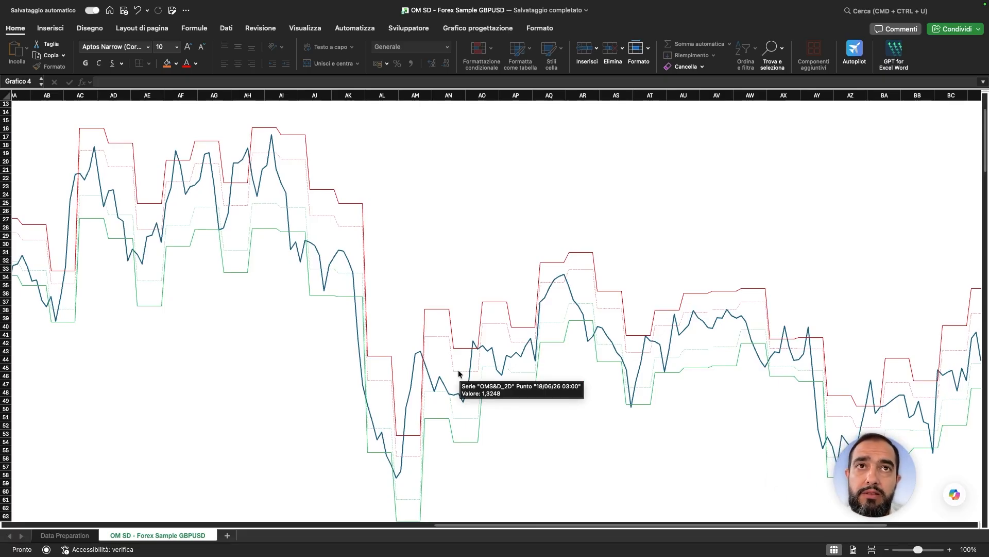
scroll(459, 374, left, 15)
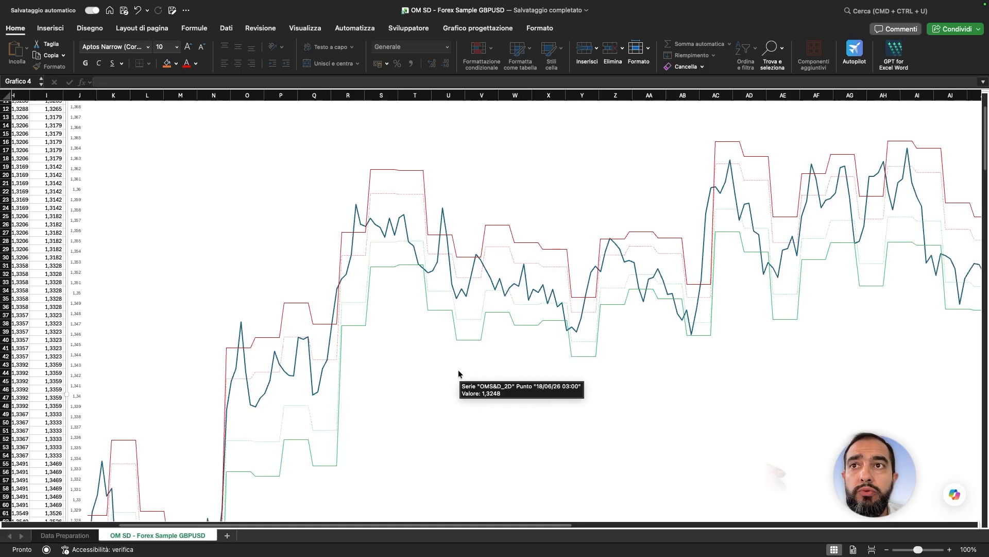
Step: Leave the full-screen workbook for the Supply and Demand Levels Forecasting paper in Preview and show its first page
key(ctrl+Up)
click(397, 305)
key(Home)
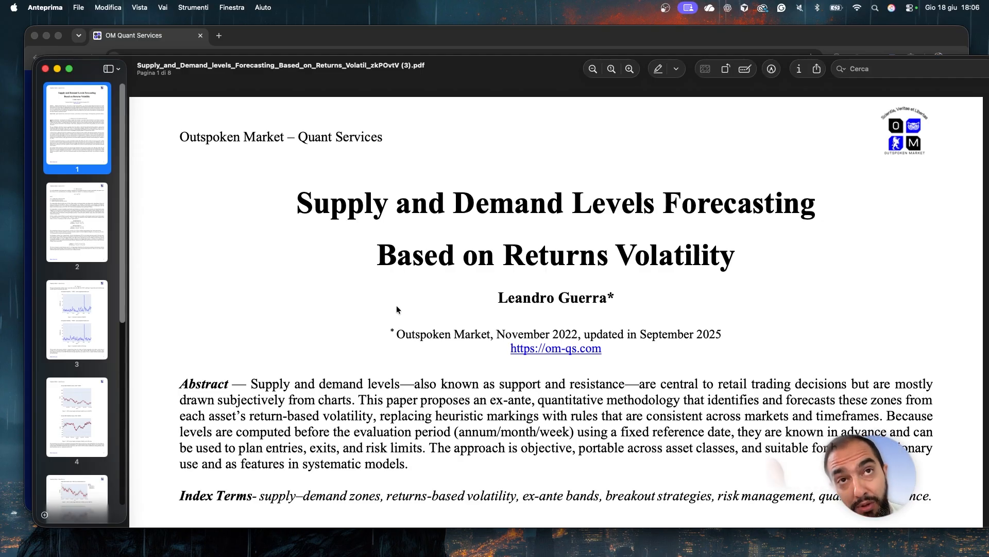
Step: Switch to the Chrome window with the OM Quant Services site
key(ctrl+Up)
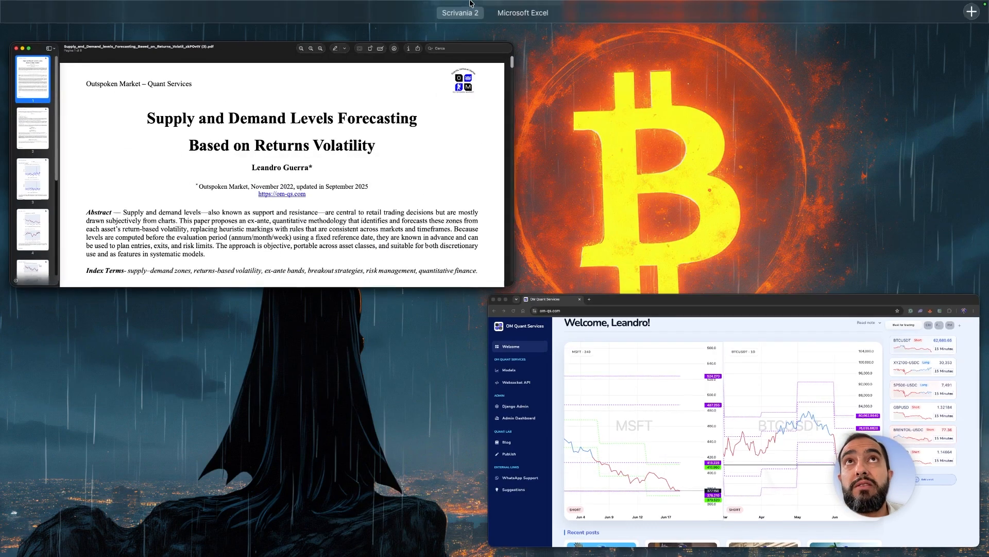
click(569, 51)
key(ctrl+Up)
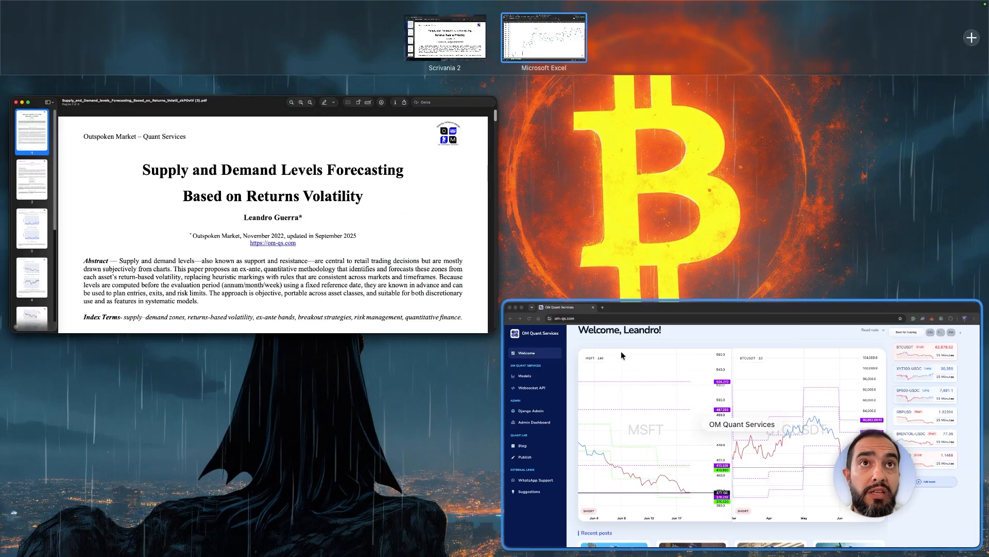
click(621, 356)
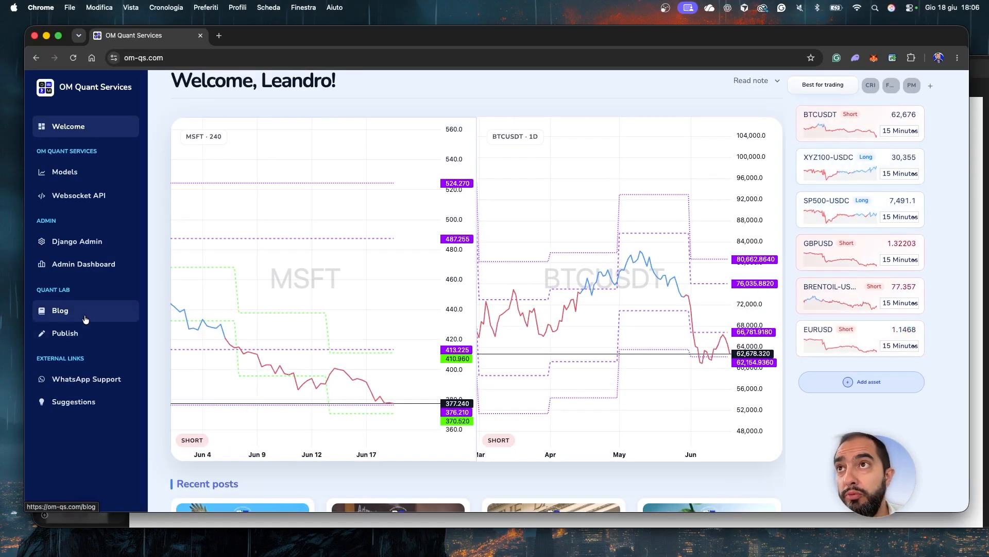
Step: Open the full OM Market Notes 18.06.26 article from the blog and skim its GEX dashboards, ending back at the beginning
click(65, 310)
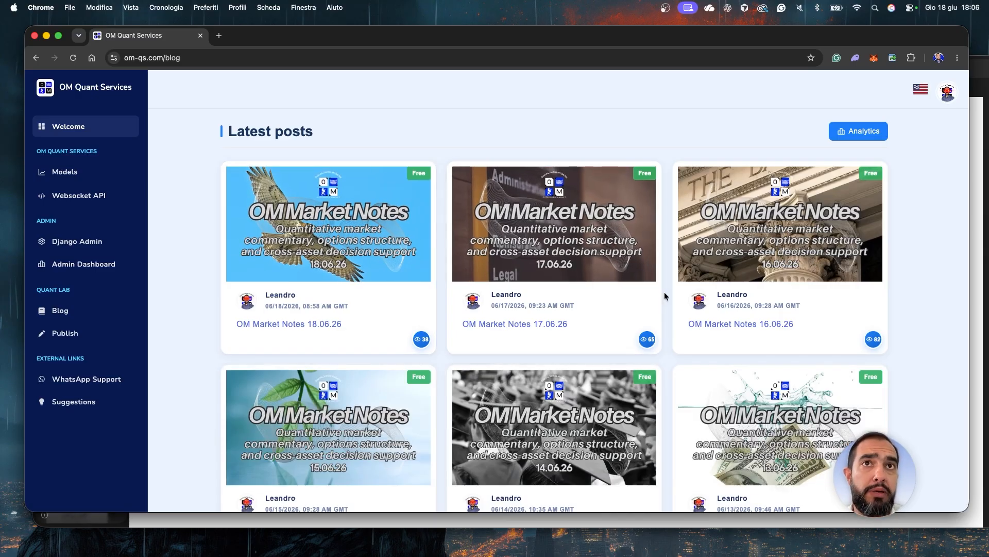
click(349, 318)
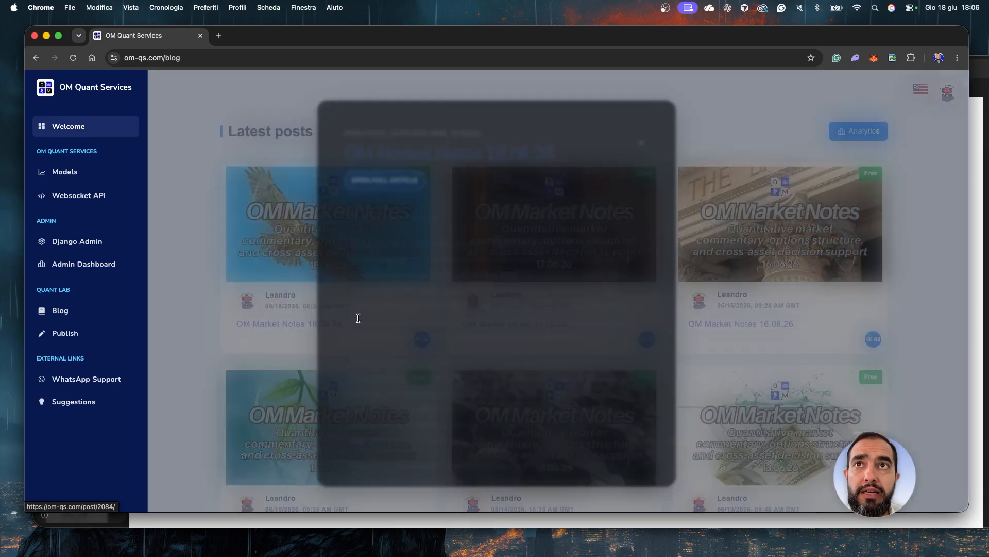
click(404, 176)
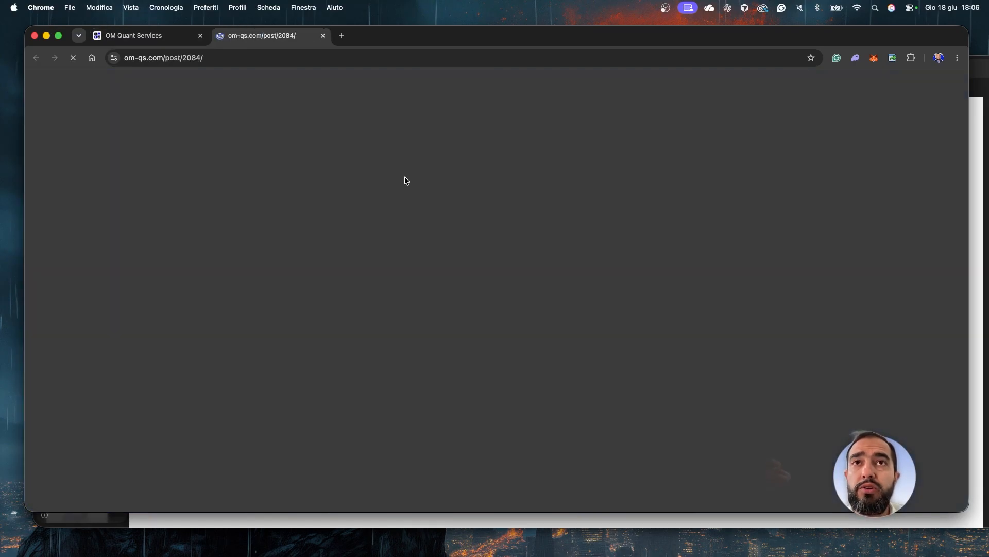
scroll(451, 301, down, 8)
scroll(453, 302, down, 20)
scroll(451, 302, up, 20)
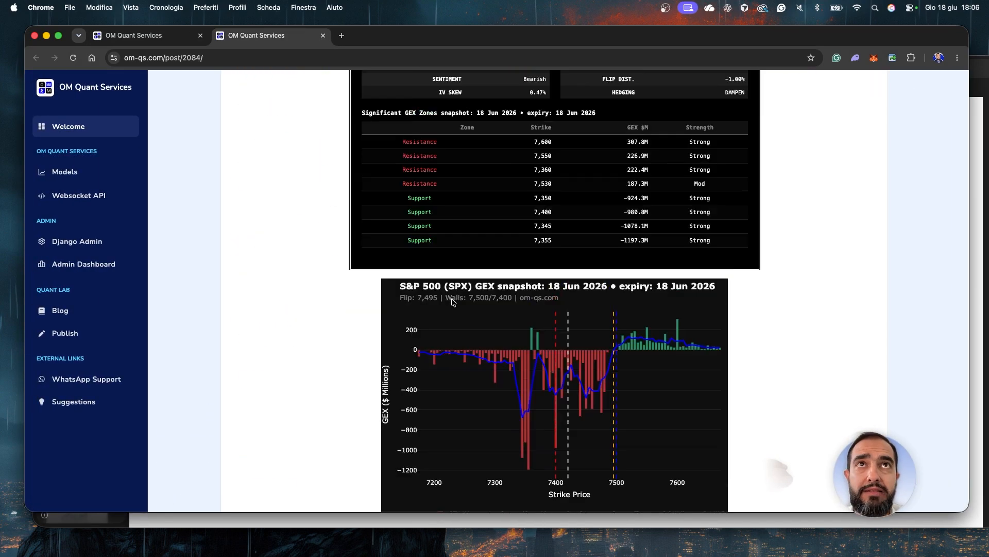
scroll(453, 302, up, 20)
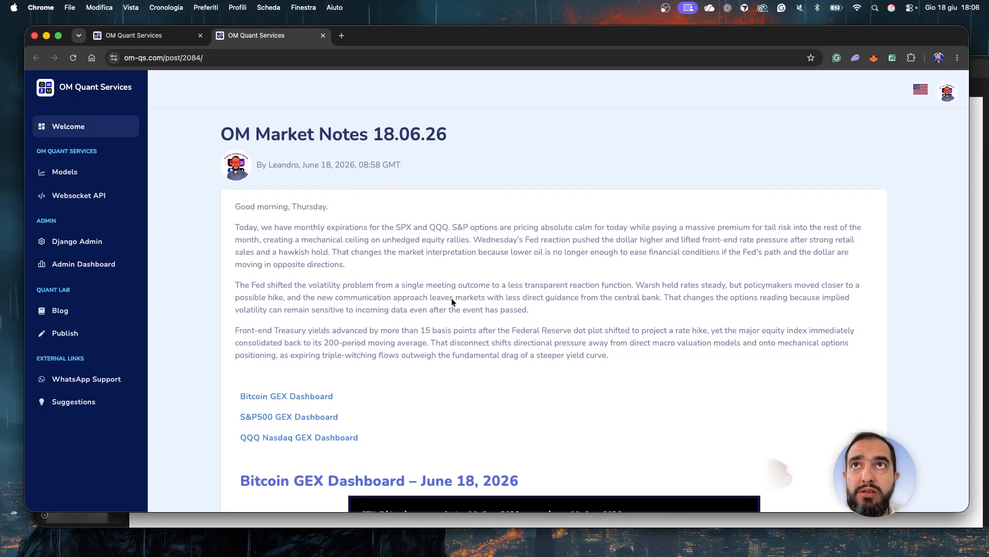
Step: Load the site's Welcome page afresh in the article's tab and close that tab
click(93, 139)
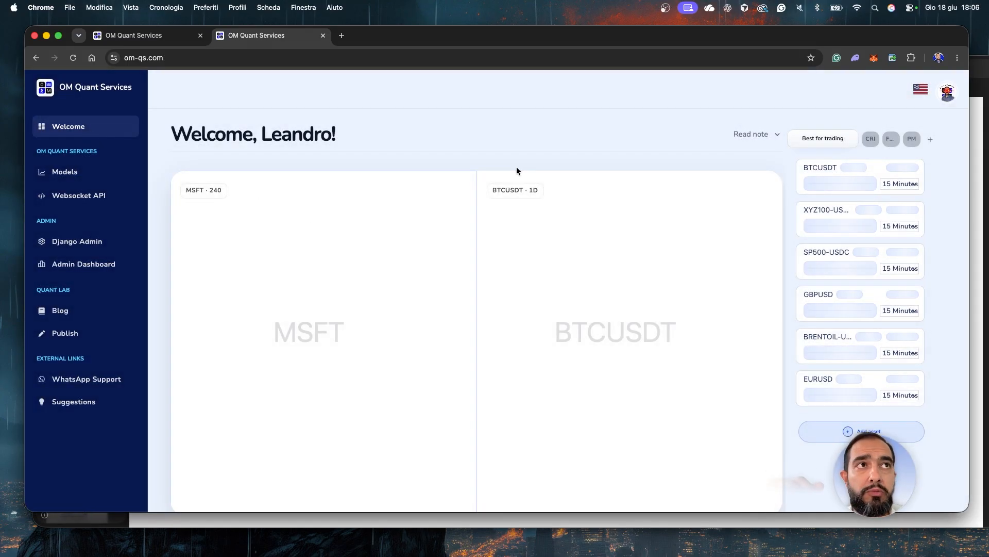
key(super+r)
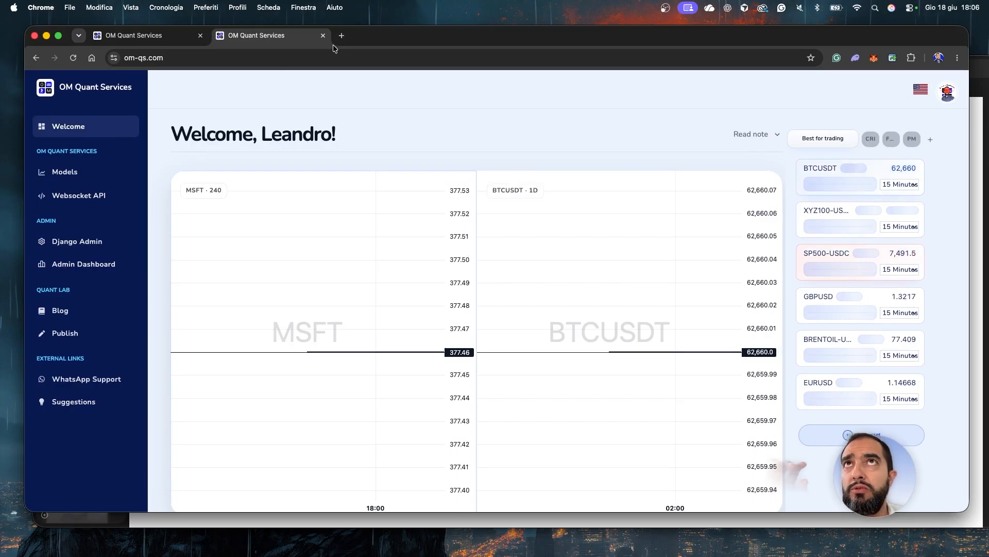
click(323, 35)
Step: Dismiss the article preview and browse the blog's older posts to the end of the list
click(642, 137)
scroll(523, 297, down, 3)
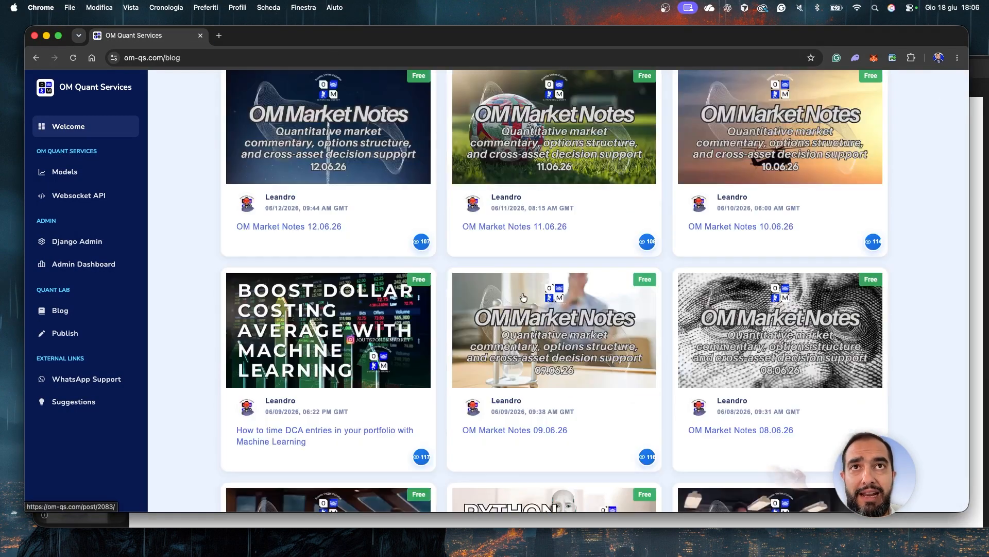
scroll(523, 296, down, 7)
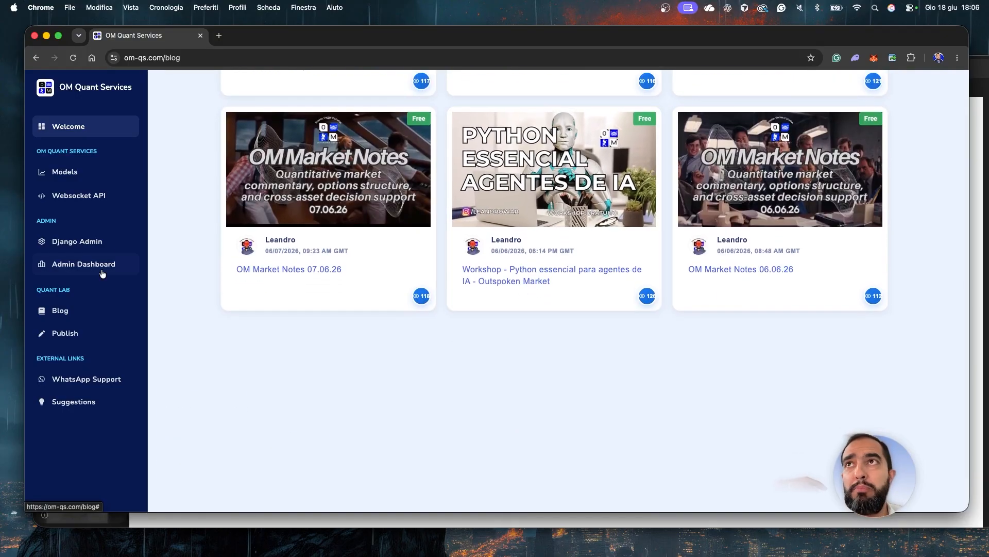